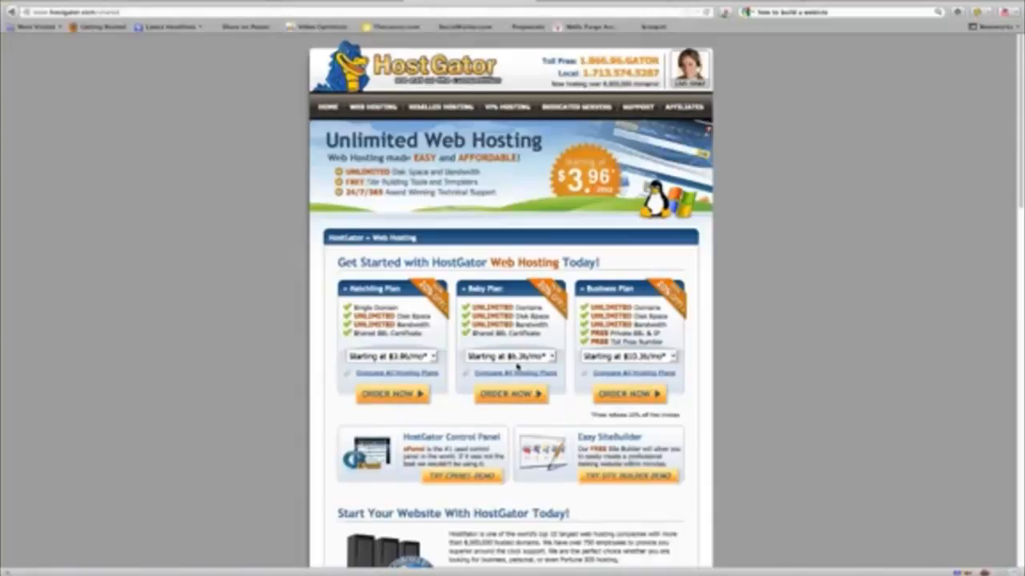
Step: Order the HostGator Baby plan with the new domain thestaffordblog.com and continue to billing
{"action": "left_click", "coordinate": [504, 397]}
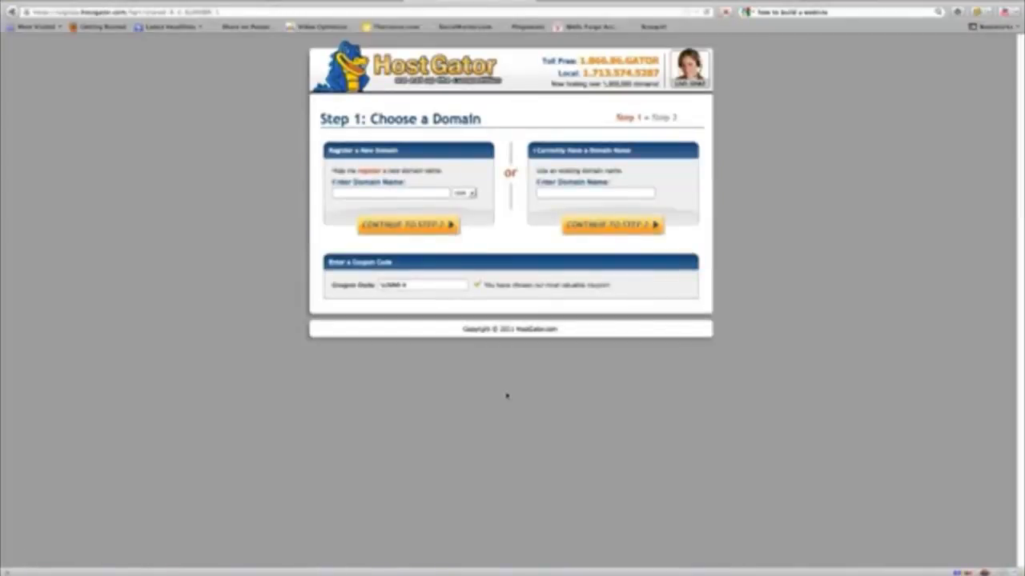
{"action": "left_click", "coordinate": [357, 192]}
{"action": "type", "text": "thestafford"}
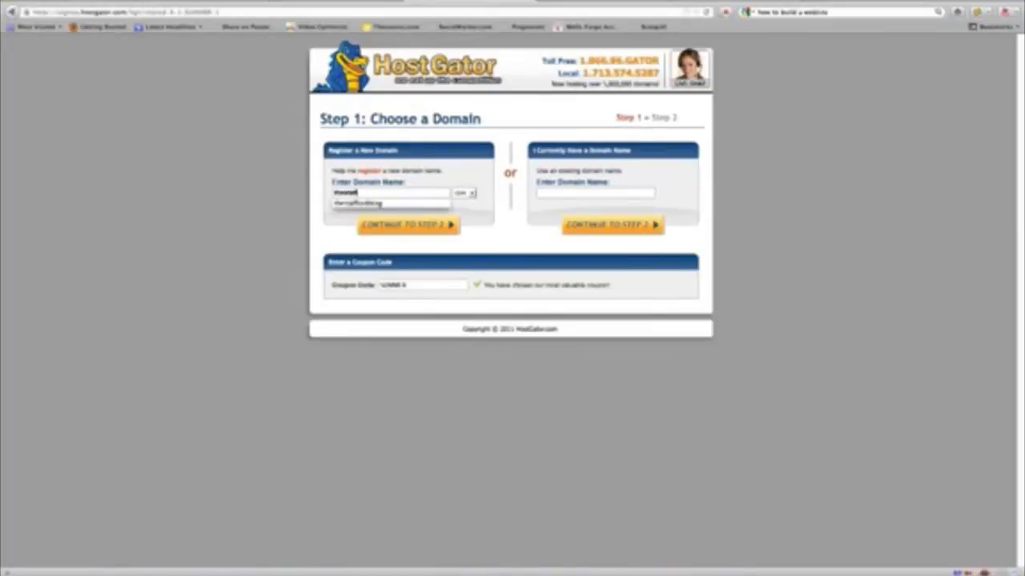
{"action": "type", "text": "blog"}
{"action": "key", "text": "Down"}
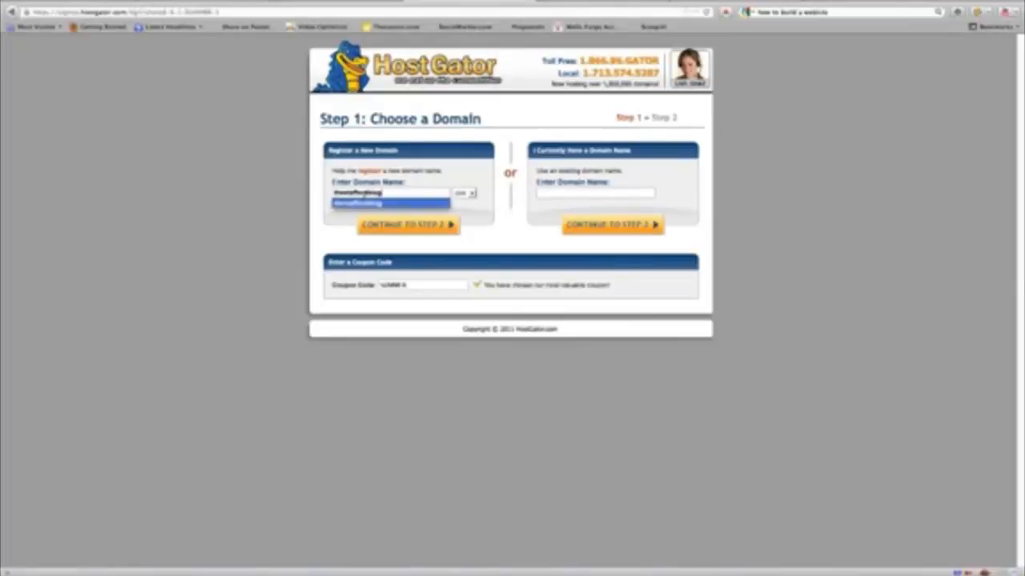
{"action": "left_click", "coordinate": [419, 228]}
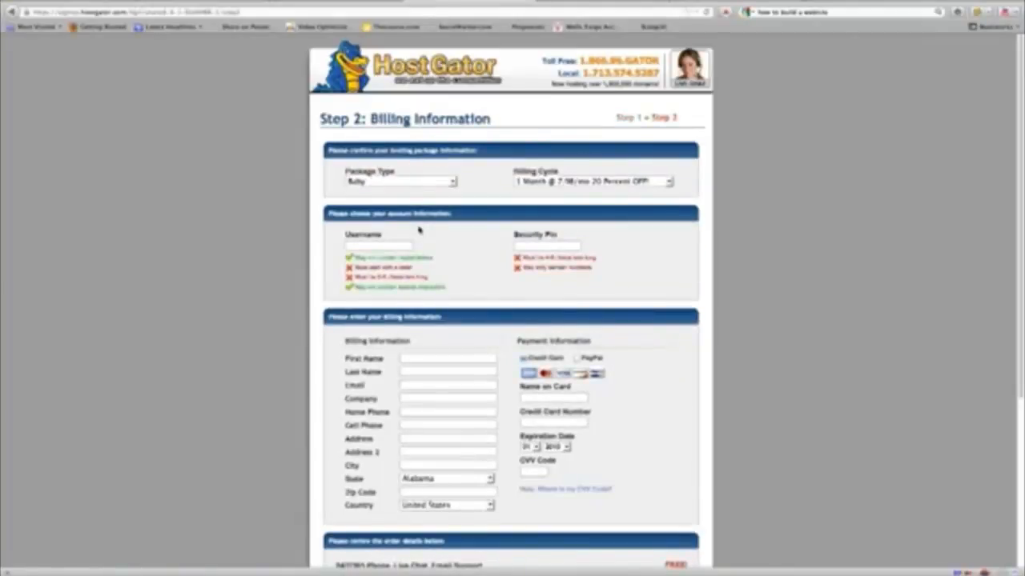
Step: Enter the account username, security PIN, billing and payment details, then create the HostGator account
{"action": "left_click", "coordinate": [385, 245]}
{"action": "scroll", "coordinate": [468, 336], "scroll_direction": "down", "scroll_amount": 3}
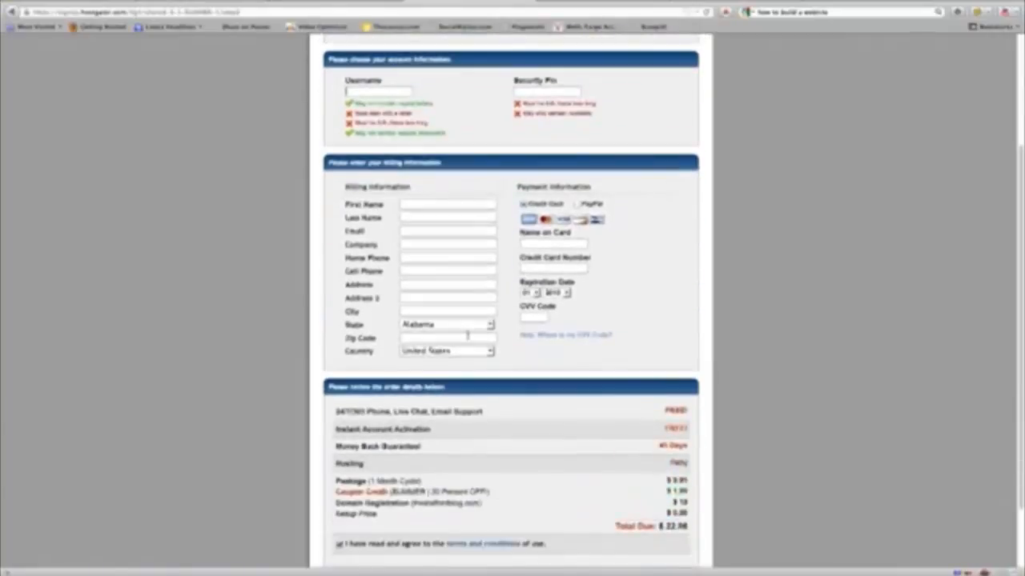
{"action": "scroll", "coordinate": [467, 338], "scroll_direction": "down", "scroll_amount": 2}
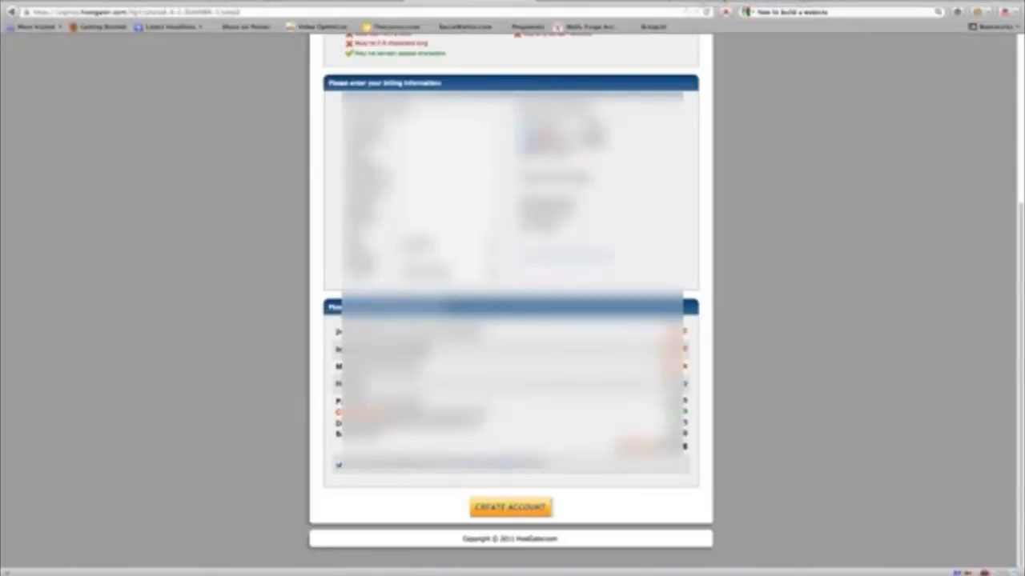
{"action": "scroll", "coordinate": [855, 442], "scroll_direction": "up", "scroll_amount": 3}
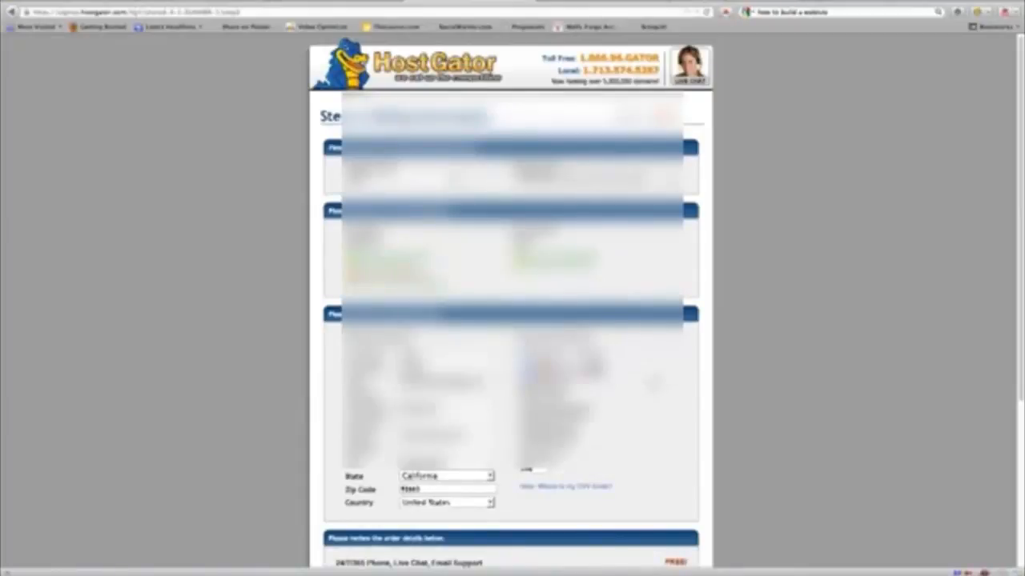
{"action": "scroll", "coordinate": [512, 301], "scroll_direction": "down", "scroll_amount": 8}
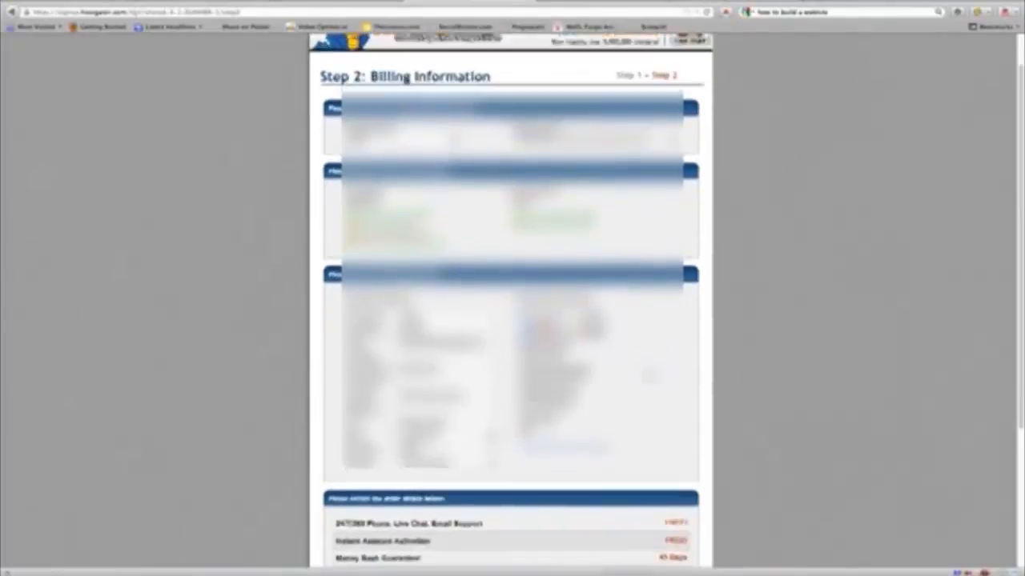
{"action": "scroll", "coordinate": [513, 495], "scroll_direction": "down", "scroll_amount": 1}
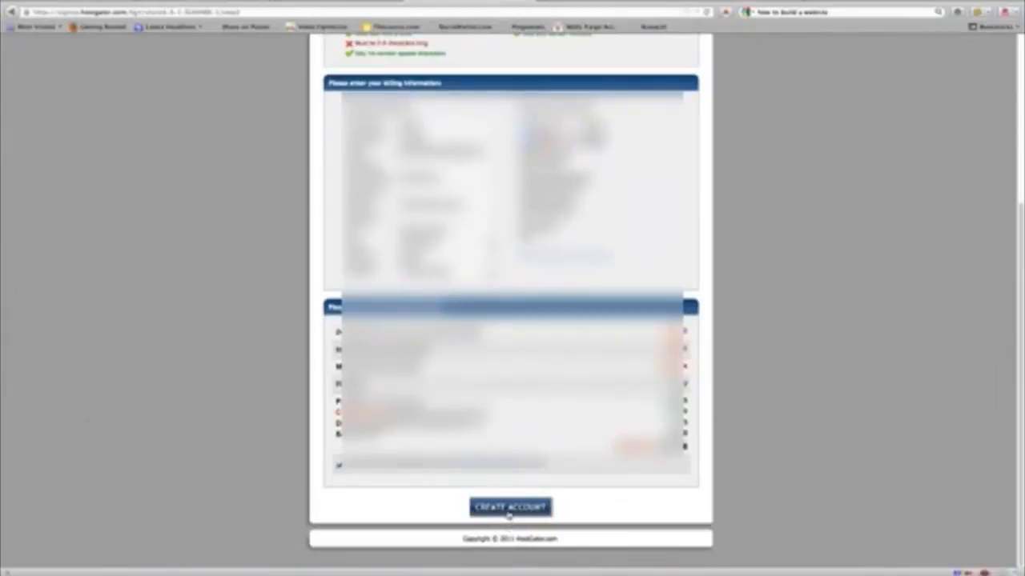
{"action": "left_click", "coordinate": [509, 507]}
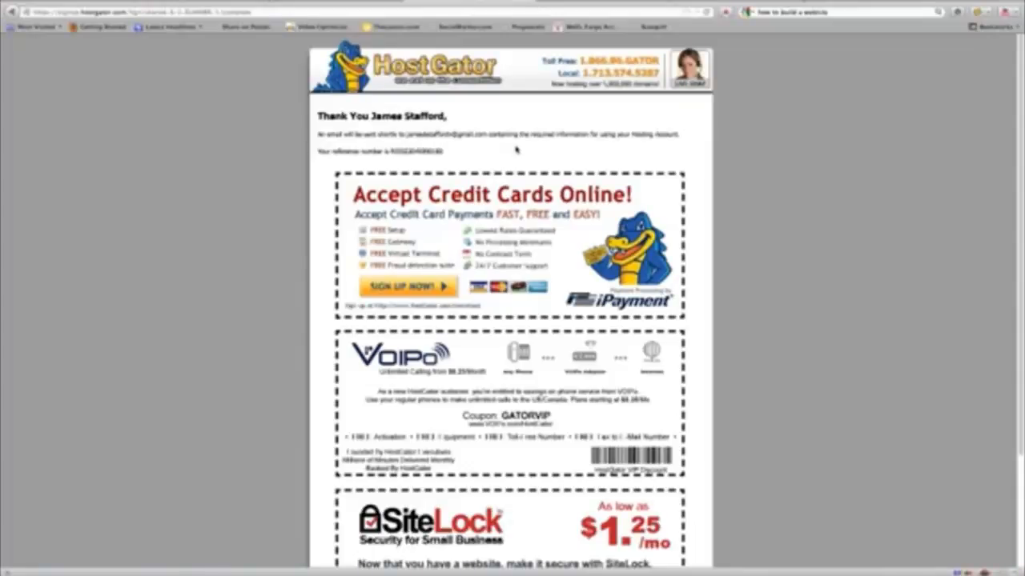
Step: Review the order thank-you page, then switch to Thunderbird for the HostGator account email
{"action": "scroll", "coordinate": [512, 151], "scroll_direction": "down", "scroll_amount": 1}
{"action": "scroll", "coordinate": [509, 151], "scroll_direction": "down", "scroll_amount": 3}
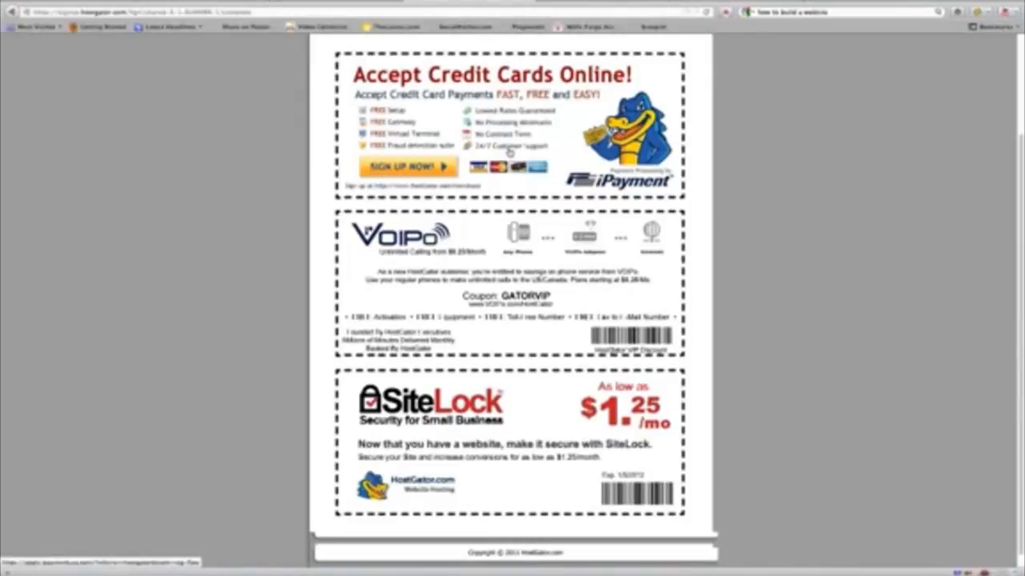
{"action": "scroll", "coordinate": [509, 151], "scroll_direction": "up", "scroll_amount": 3}
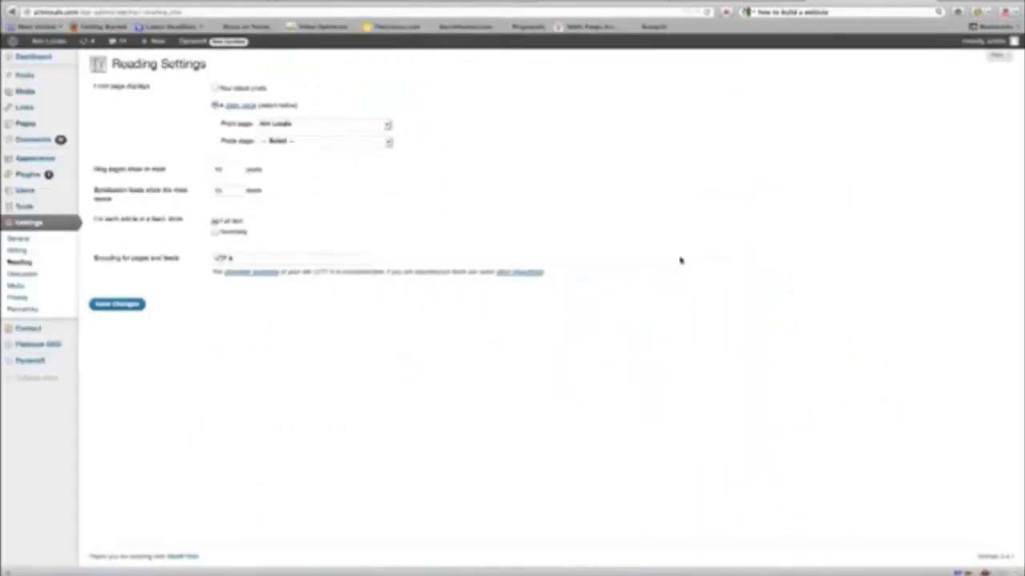
{"action": "left_click", "coordinate": [480, 573]}
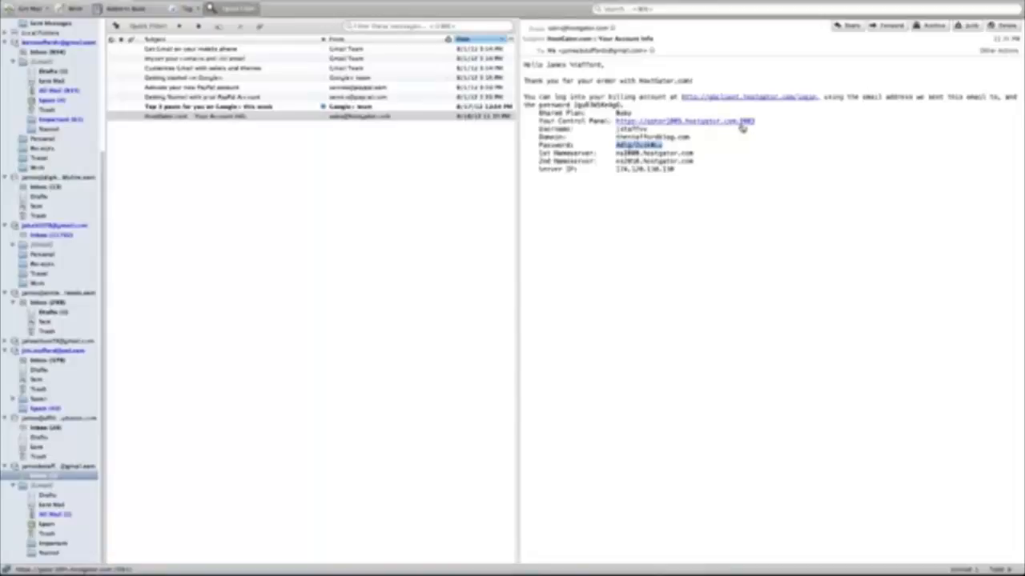
Step: Copy the account password from the Your Account Info email and follow the control panel link
{"action": "left_click", "coordinate": [727, 186]}
{"action": "left_click_drag", "start_coordinate": [664, 146], "coordinate": [618, 145]}
{"action": "right_click", "coordinate": [632, 150]}
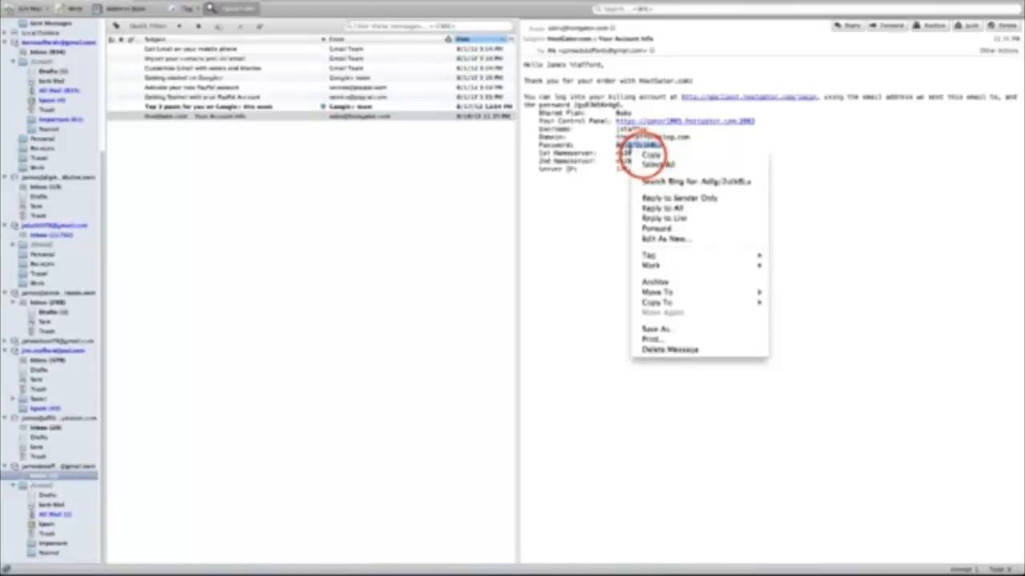
{"action": "left_click", "coordinate": [644, 155]}
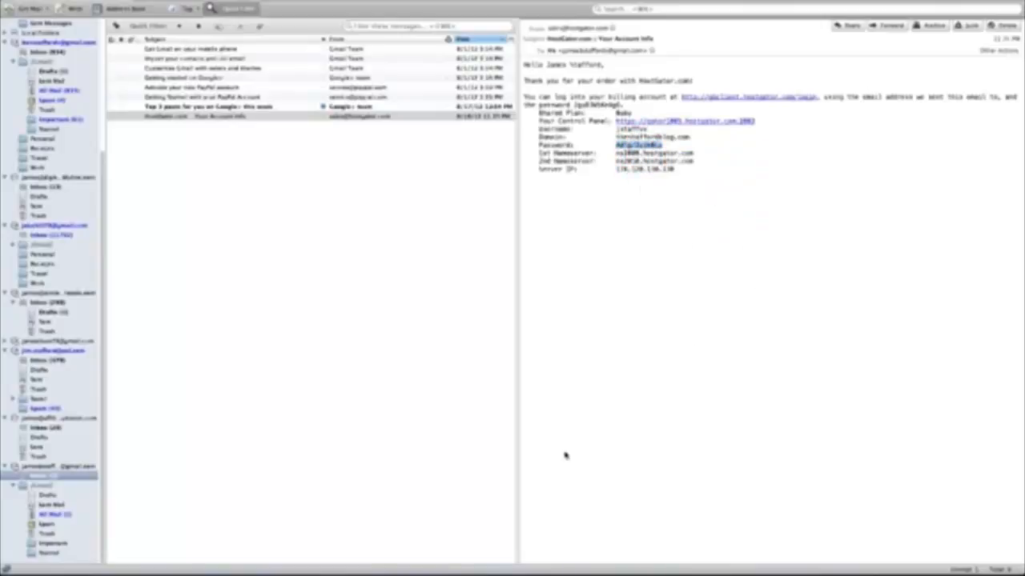
{"action": "left_click", "coordinate": [685, 122]}
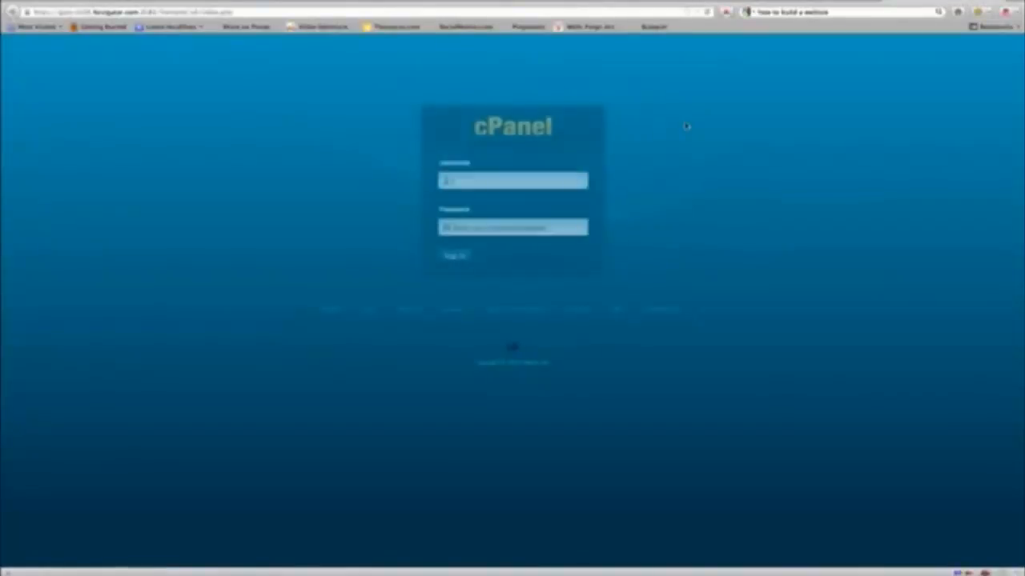
Step: Log in to cPanel with the account username and pasted password, then scroll to Fantastico
{"action": "left_click", "coordinate": [525, 178]}
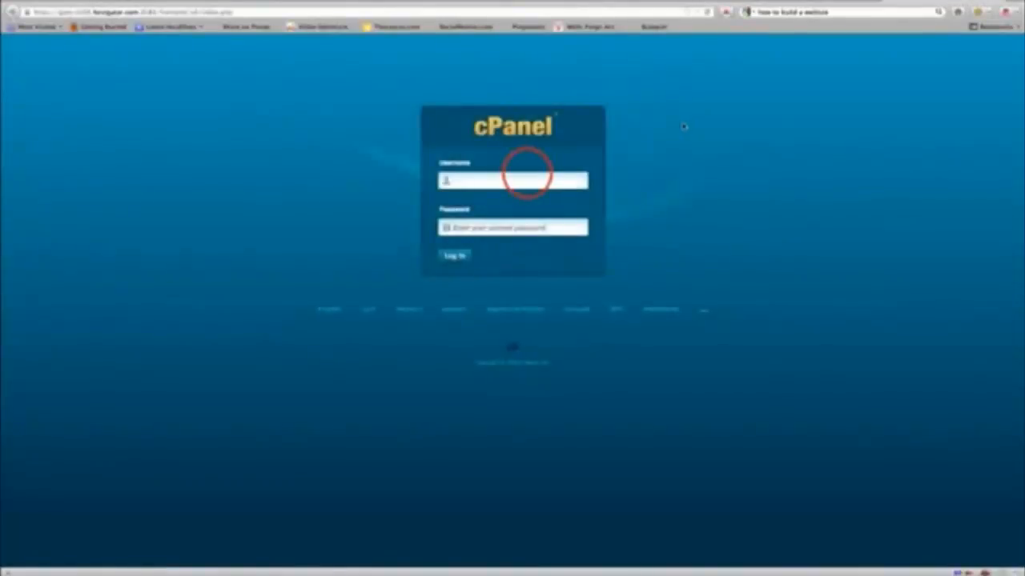
{"action": "left_click", "coordinate": [529, 176]}
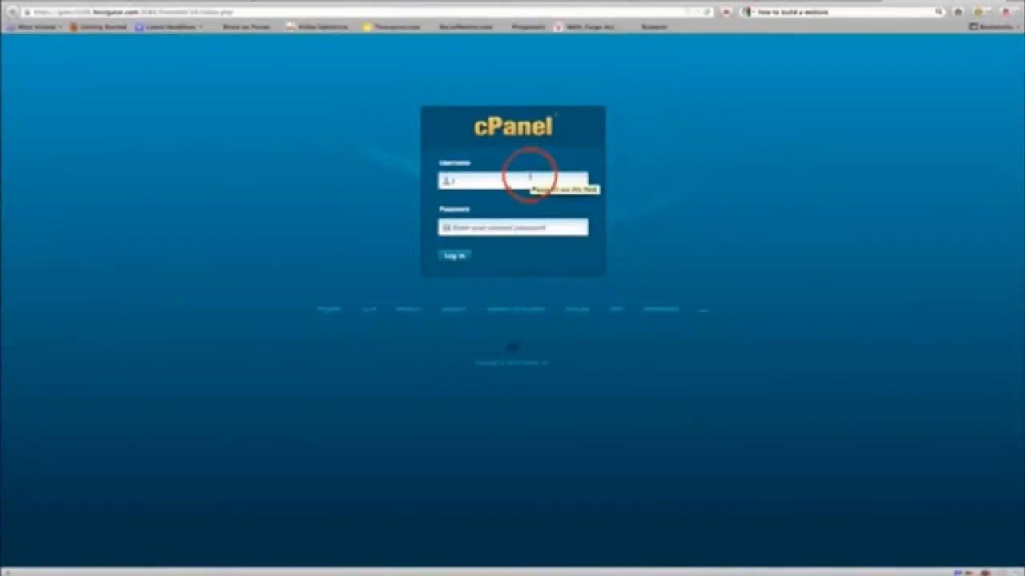
{"action": "key", "text": "Tab"}
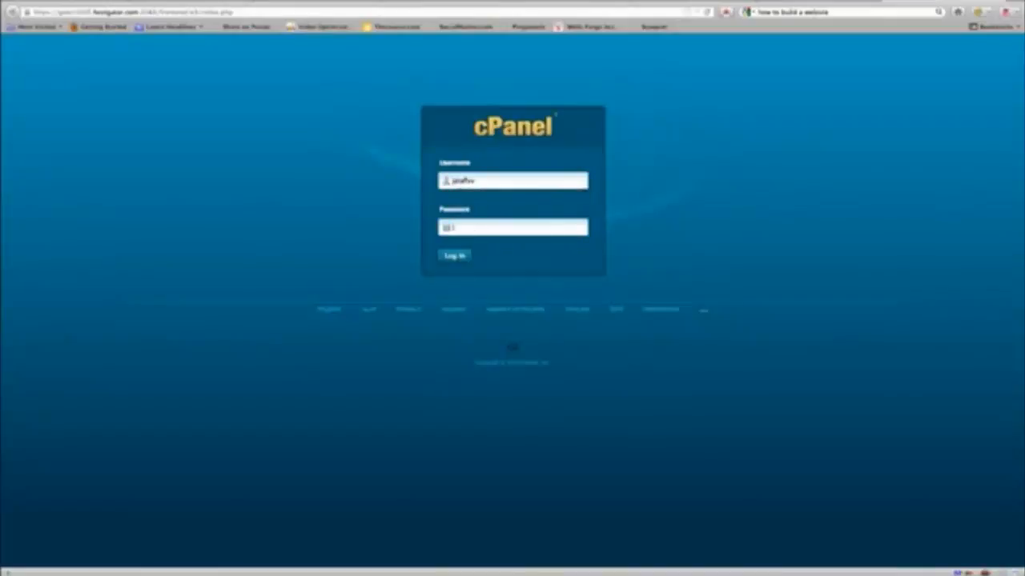
{"action": "type", "text": "********"}
{"action": "left_click", "coordinate": [455, 255]}
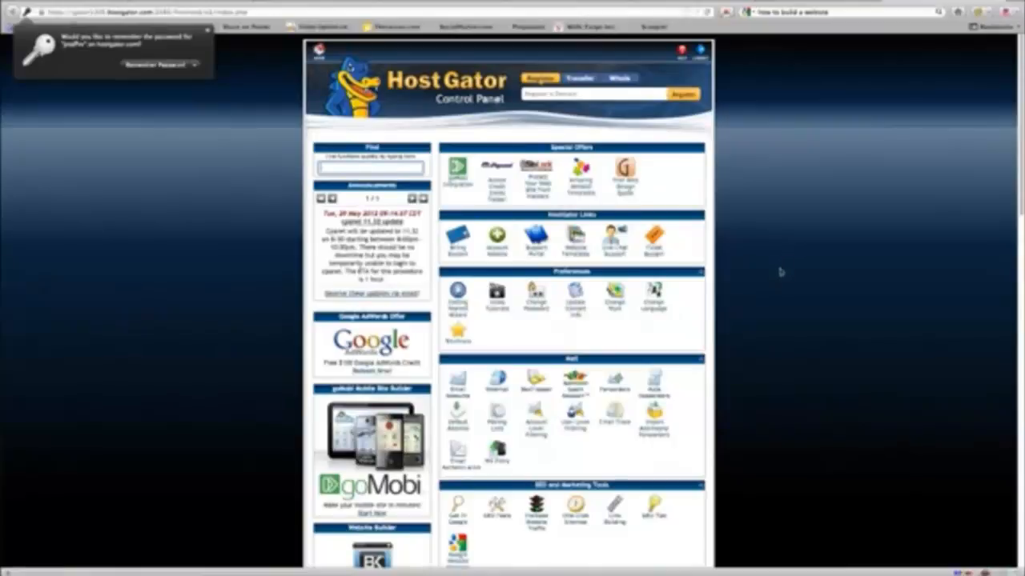
{"action": "left_click_drag", "start_coordinate": [1020, 106], "coordinate": [1020, 262]}
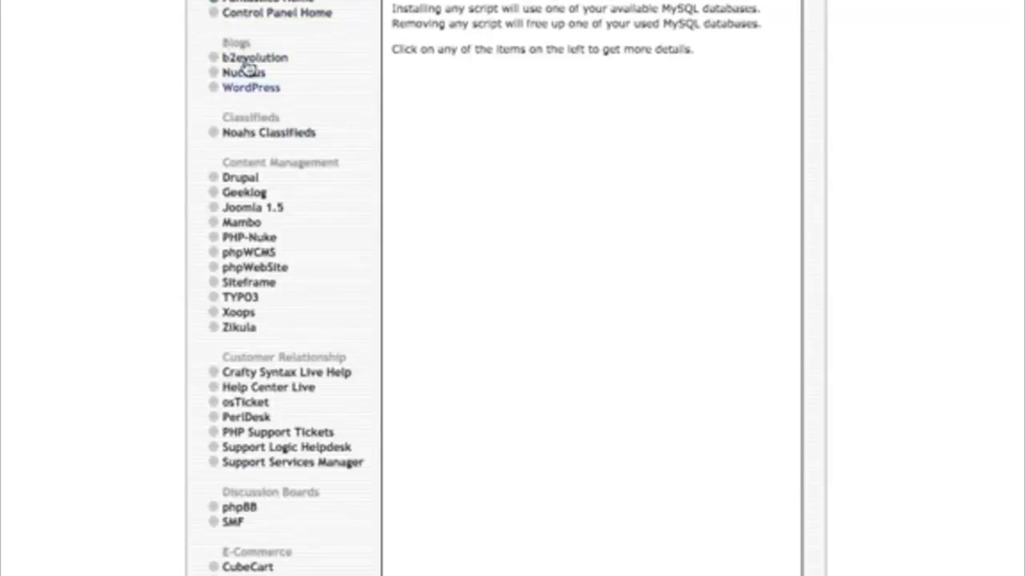
Step: Start a new WordPress install with administrator username 'admin' and the suggested password
{"action": "left_click", "coordinate": [251, 89]}
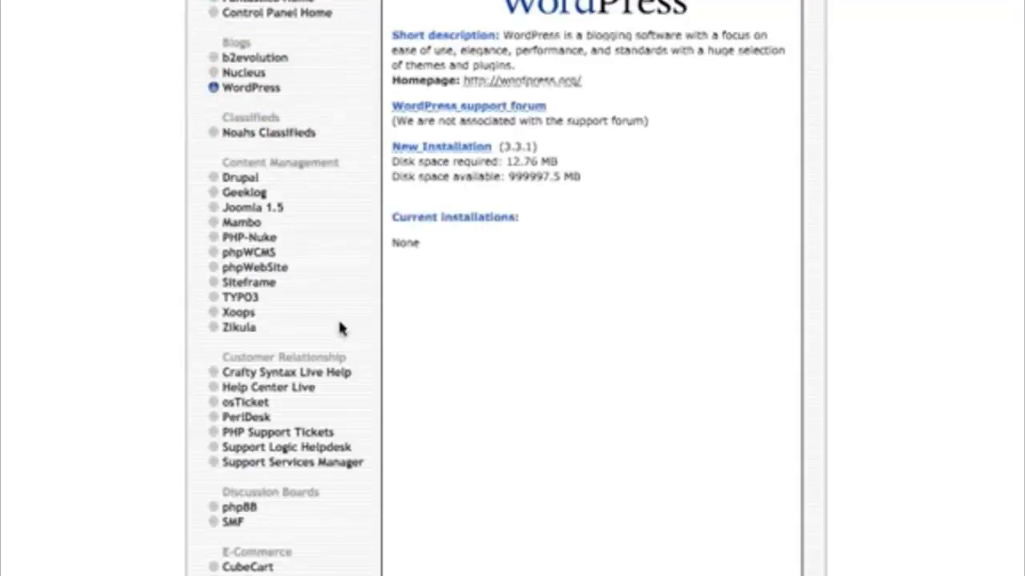
{"action": "left_click", "coordinate": [432, 146]}
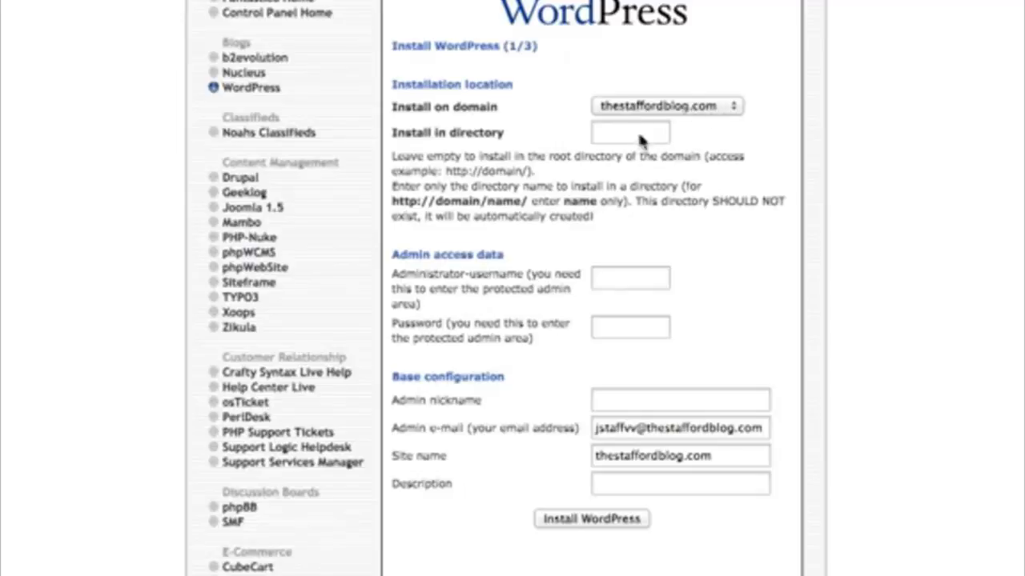
{"action": "left_click", "coordinate": [611, 278]}
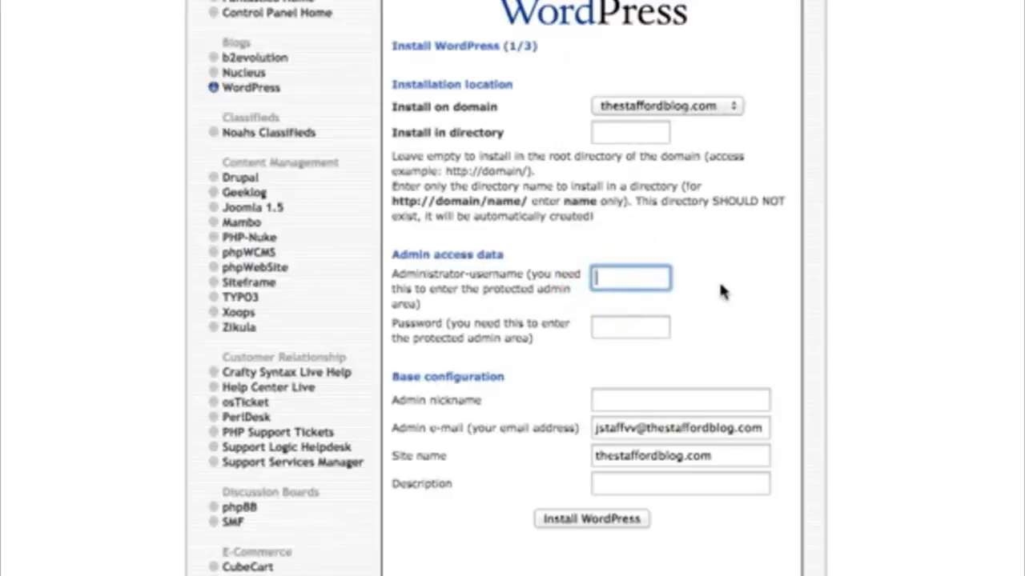
{"action": "type", "text": "admi"}
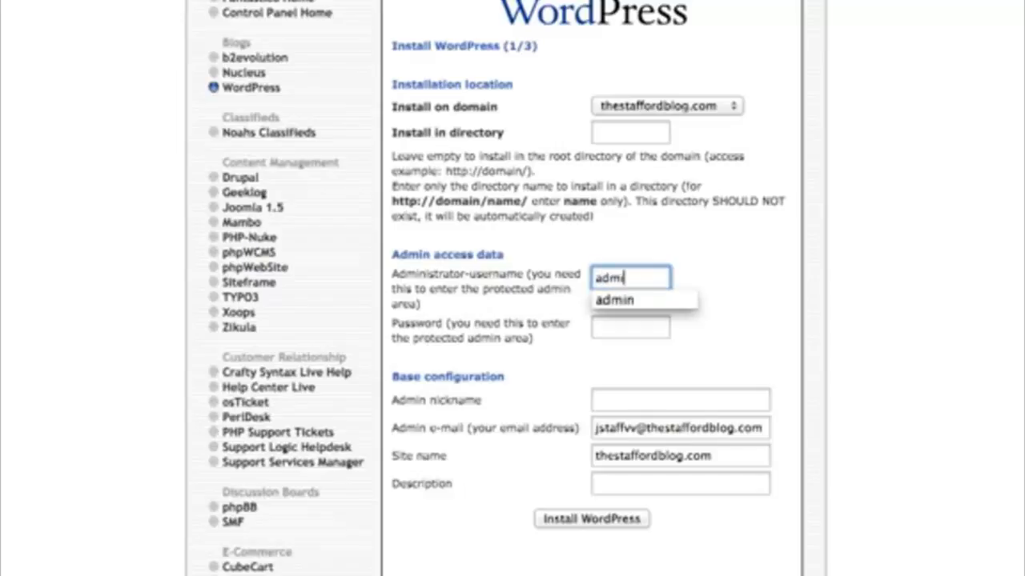
{"action": "type", "text": "n"}
{"action": "key", "text": "Tab"}
{"action": "type", "text": "w"}
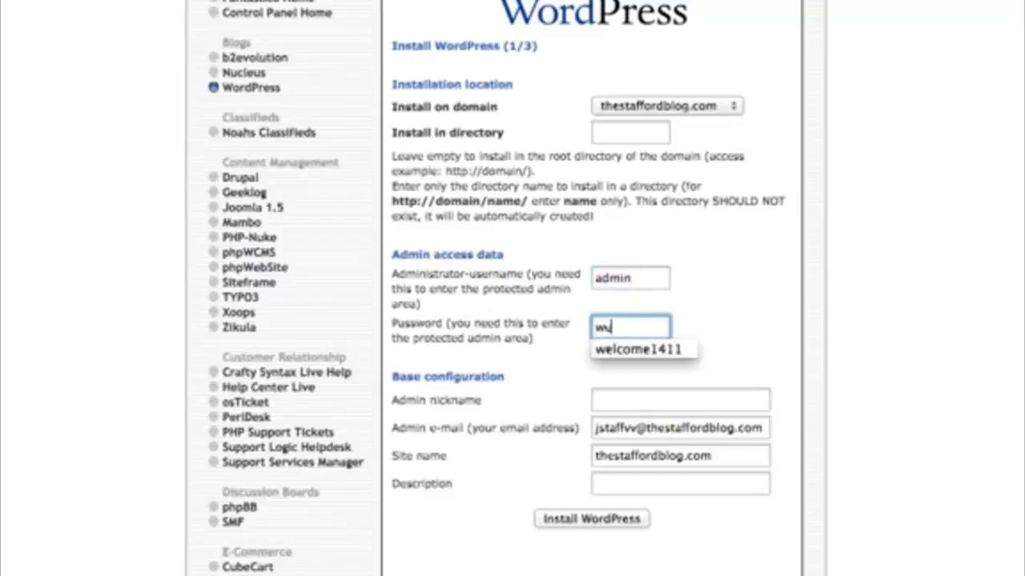
{"action": "type", "text": "el"}
{"action": "left_click", "coordinate": [638, 349]}
Step: Replace the administrator e-mail with the blog owner's e-mail address
{"action": "left_click", "coordinate": [643, 407]}
{"action": "triple_click", "coordinate": [680, 427]}
{"action": "key", "text": "BackSpace"}
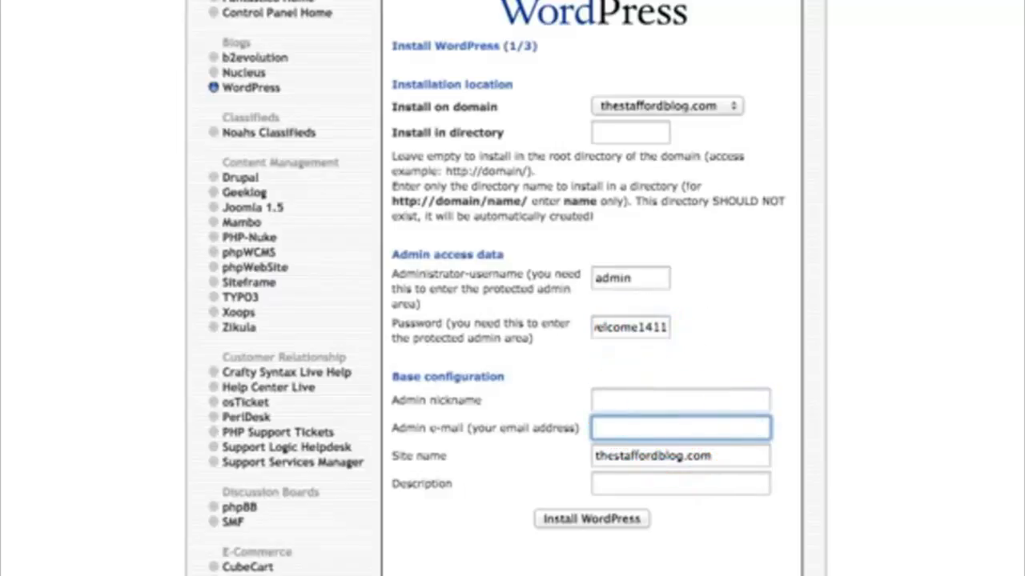
{"action": "type", "text": "j"}
{"action": "left_click", "coordinate": [681, 450]}
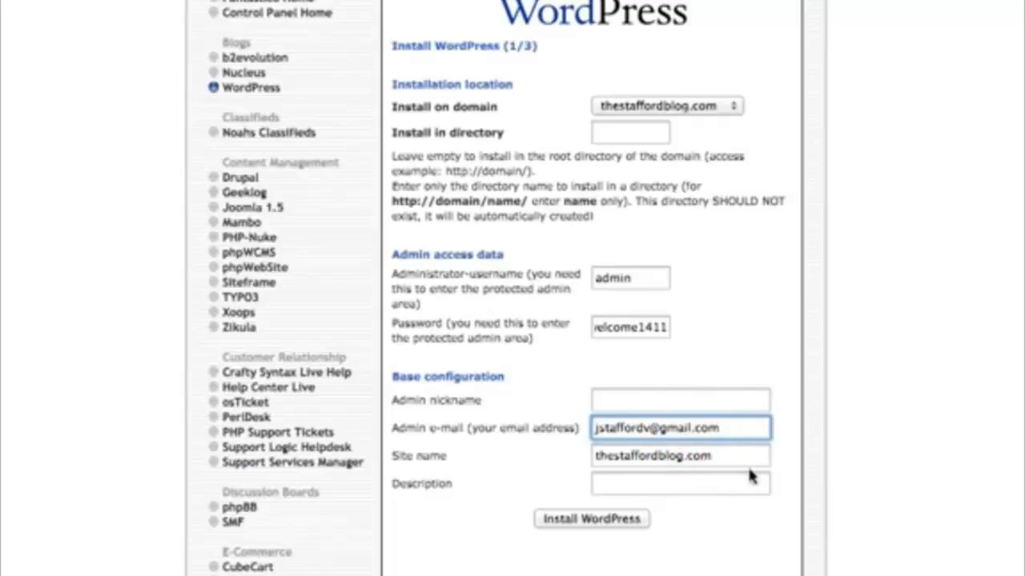
Step: Set the site name to 'The Stafford Blog' and submit the installation settings
{"action": "left_click", "coordinate": [716, 458]}
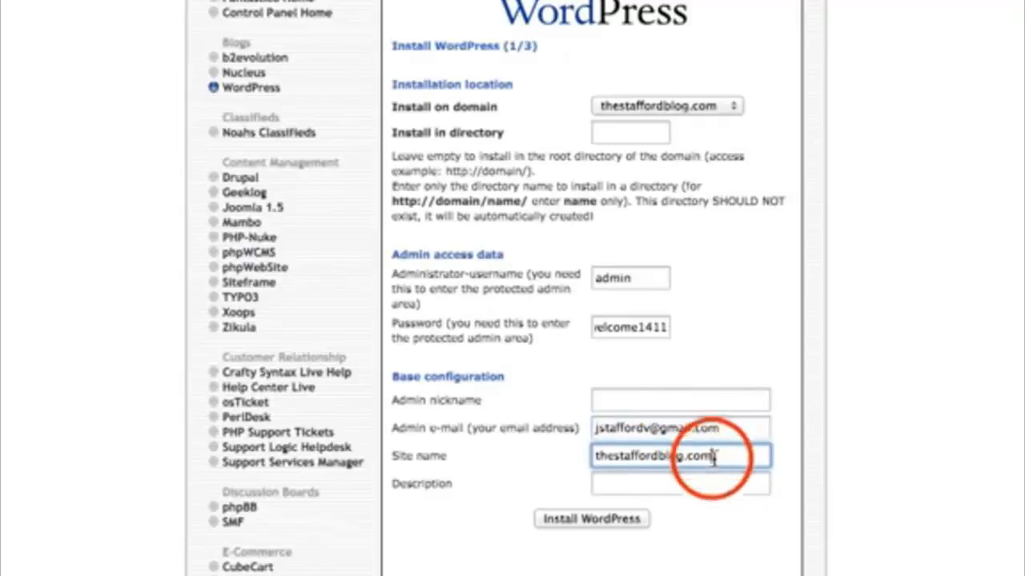
{"action": "key", "text": "BackSpace"}
{"action": "key", "text": "BackSpace"}
{"action": "key", "text": "BackSpace"}
{"action": "key", "text": "BackSpace"}
{"action": "key", "text": "BackSpace"}
{"action": "key", "text": "BackSpace"}
{"action": "key", "text": "BackSpace"}
{"action": "key", "text": "BackSpace"}
{"action": "key", "text": "BackSpace"}
{"action": "key", "text": "BackSpace"}
{"action": "key", "text": "BackSpace"}
{"action": "key", "text": "BackSpace"}
{"action": "key", "text": "BackSpace"}
{"action": "key", "text": "BackSpace"}
{"action": "key", "text": "BackSpace"}
{"action": "key", "text": "BackSpace"}
{"action": "key", "text": "BackSpace"}
{"action": "key", "text": "BackSpace"}
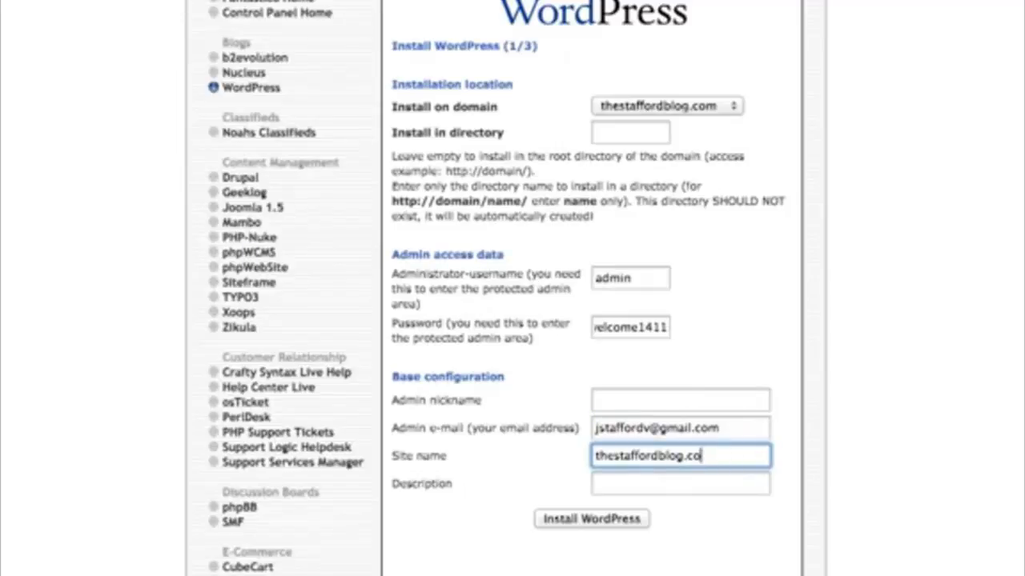
{"action": "key", "text": "BackSpace"}
{"action": "type", "text": "The Staf"}
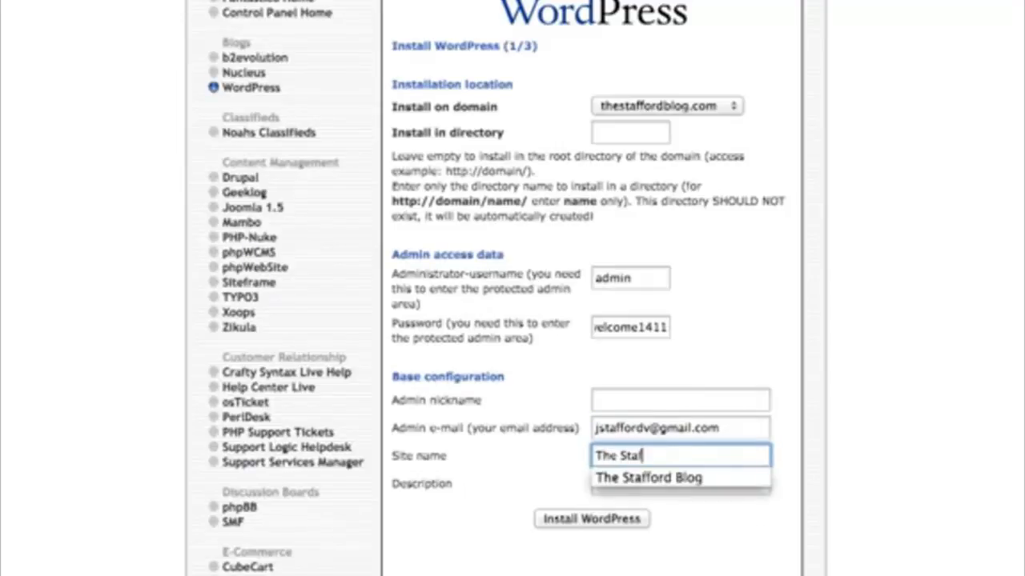
{"action": "type", "text": "ford Blog"}
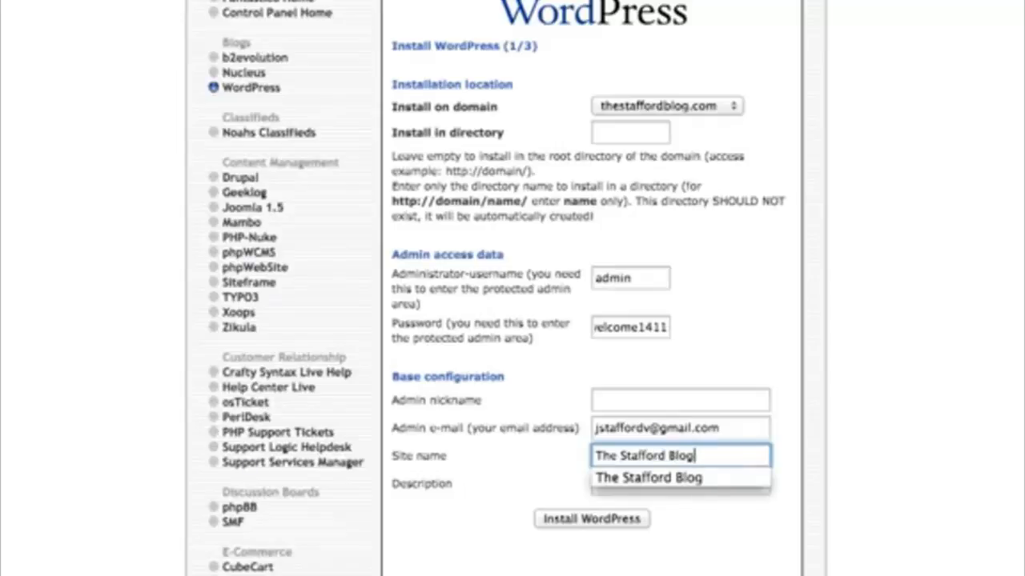
{"action": "left_click", "coordinate": [570, 574]}
{"action": "left_click", "coordinate": [575, 502]}
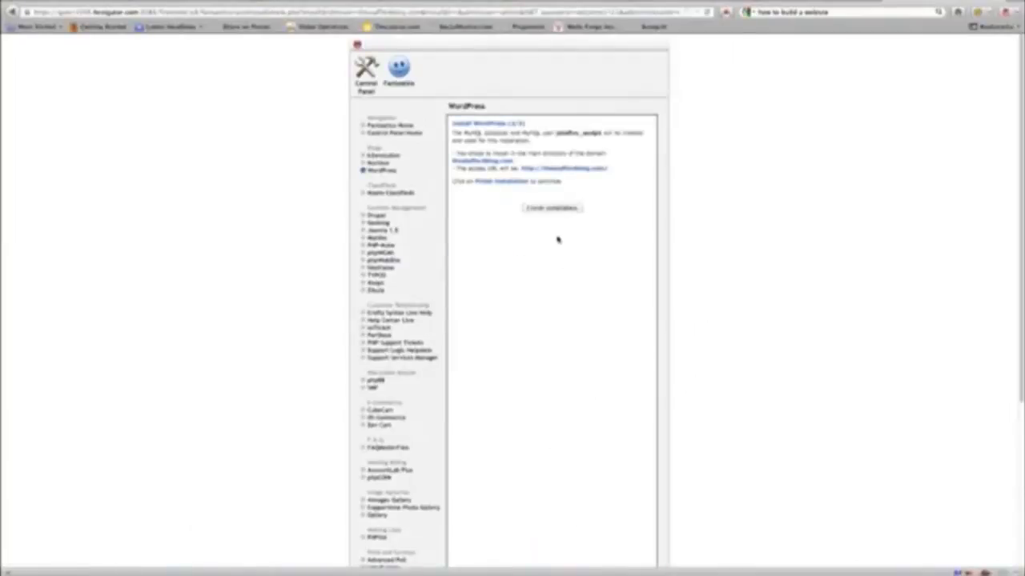
Step: Create the WordPress installation and follow the admin area URL to the login page
{"action": "left_click", "coordinate": [556, 208]}
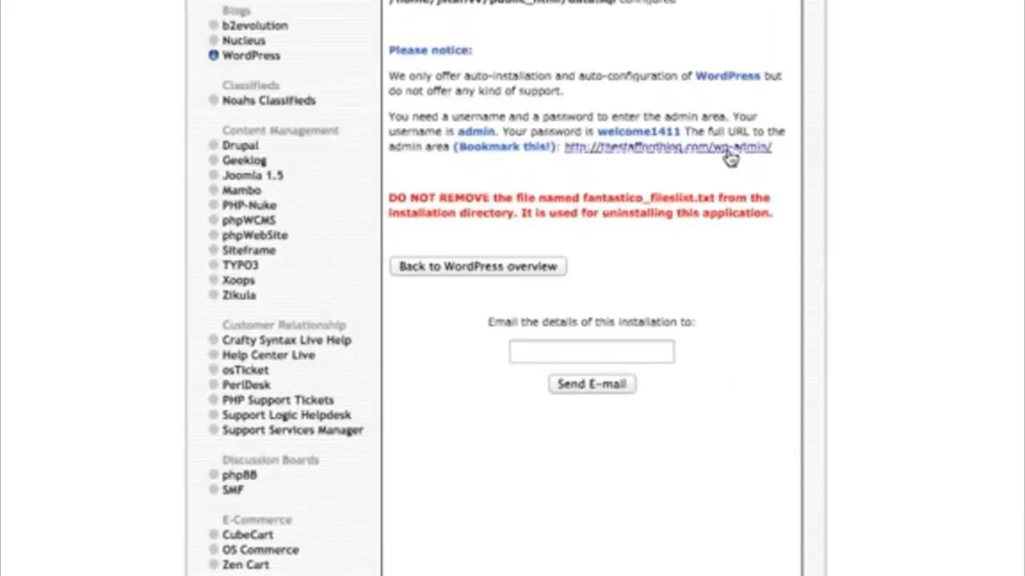
{"action": "left_click", "coordinate": [672, 155]}
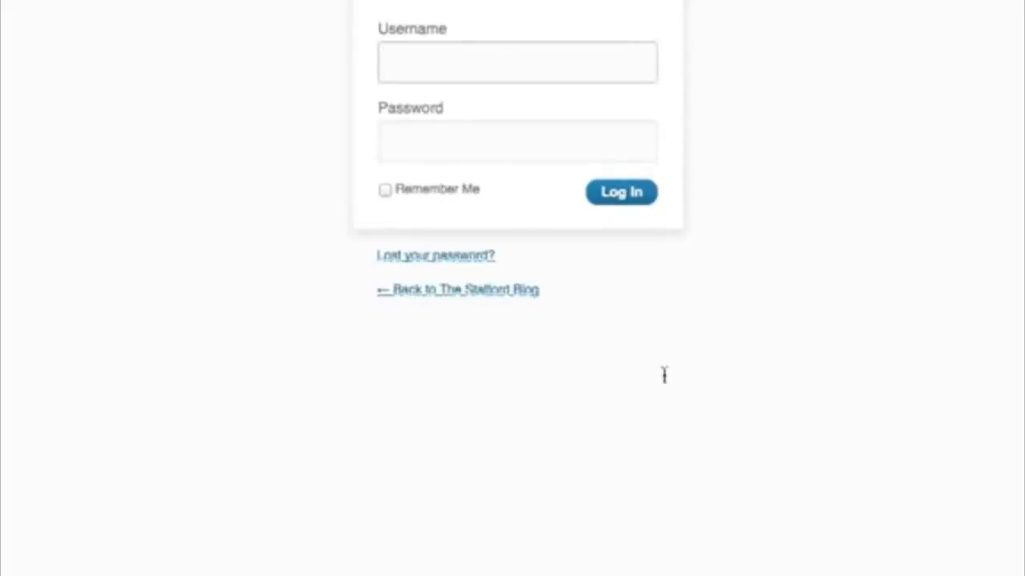
Step: Log in to WordPress as admin with the account password and dismiss the save-password prompt
{"action": "type", "text": "admin"}
{"action": "key", "text": "Tab"}
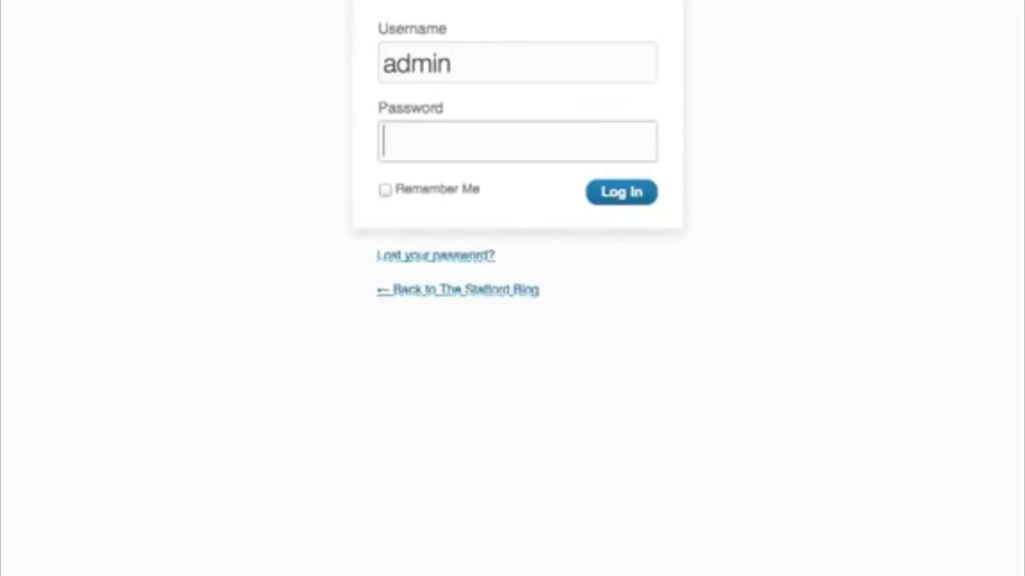
{"action": "type", "text": "*******"}
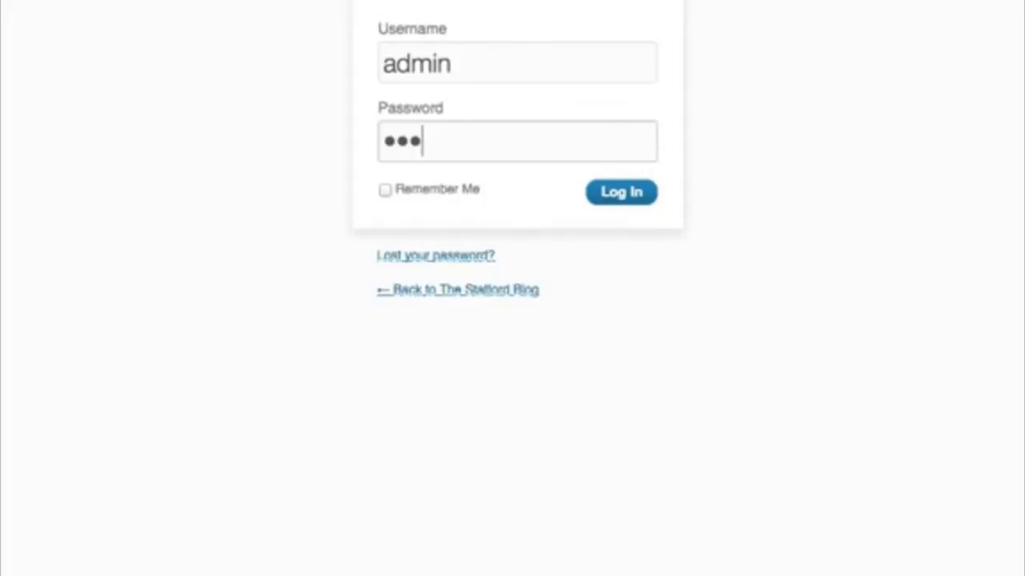
{"action": "type", "text": "*****"}
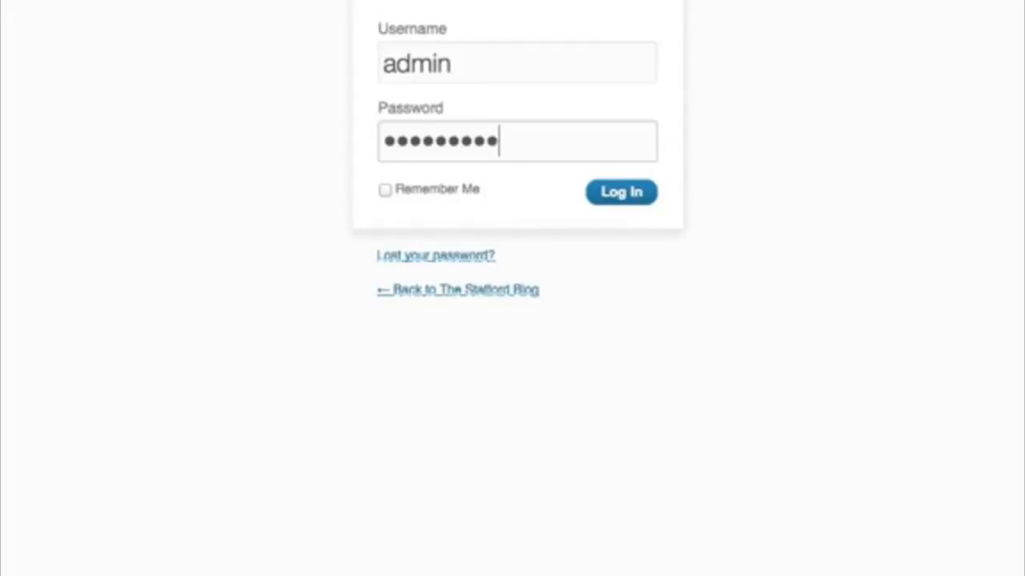
{"action": "left_click", "coordinate": [618, 193]}
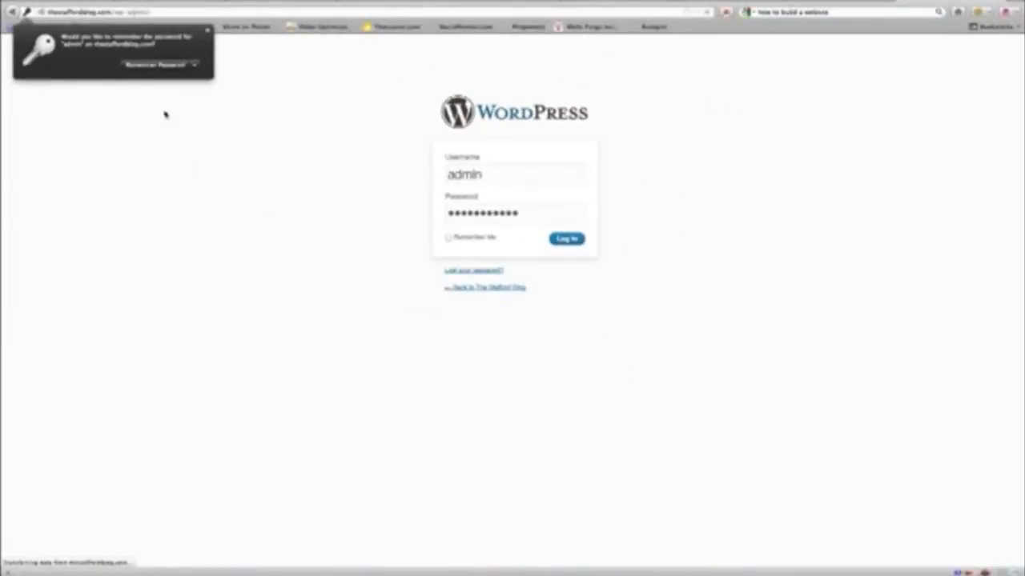
{"action": "left_click", "coordinate": [247, 78]}
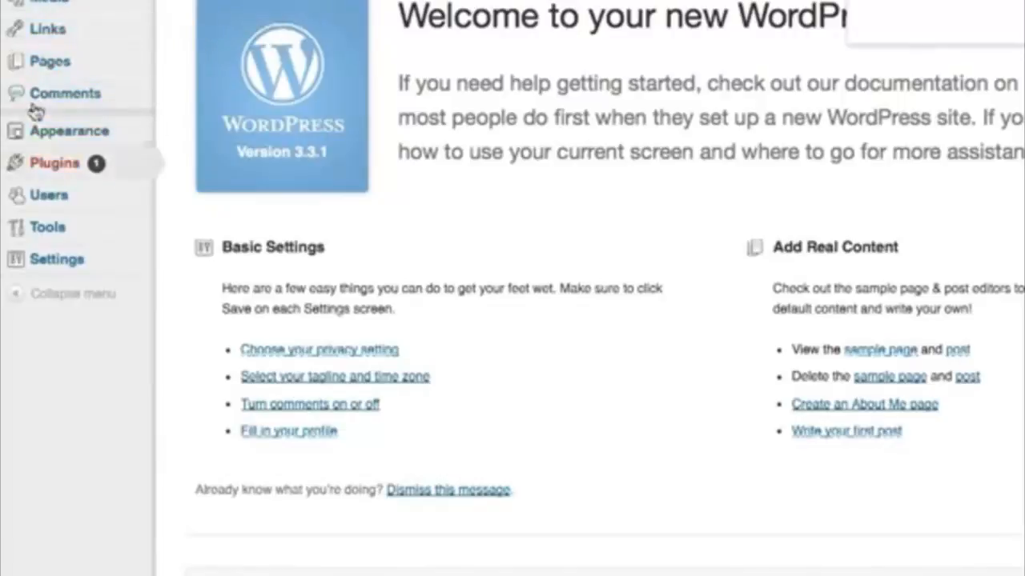
Step: Look over the Dashboard's sidebar menus on the welcome screen
{"action": "mouse_move", "coordinate": [32, 233]}
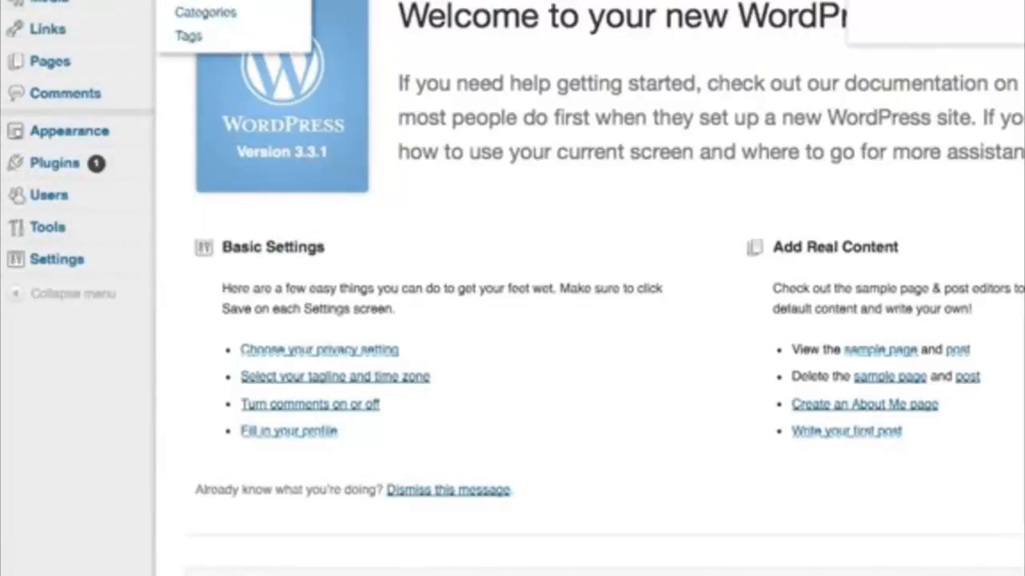
{"action": "mouse_move", "coordinate": [54, 263]}
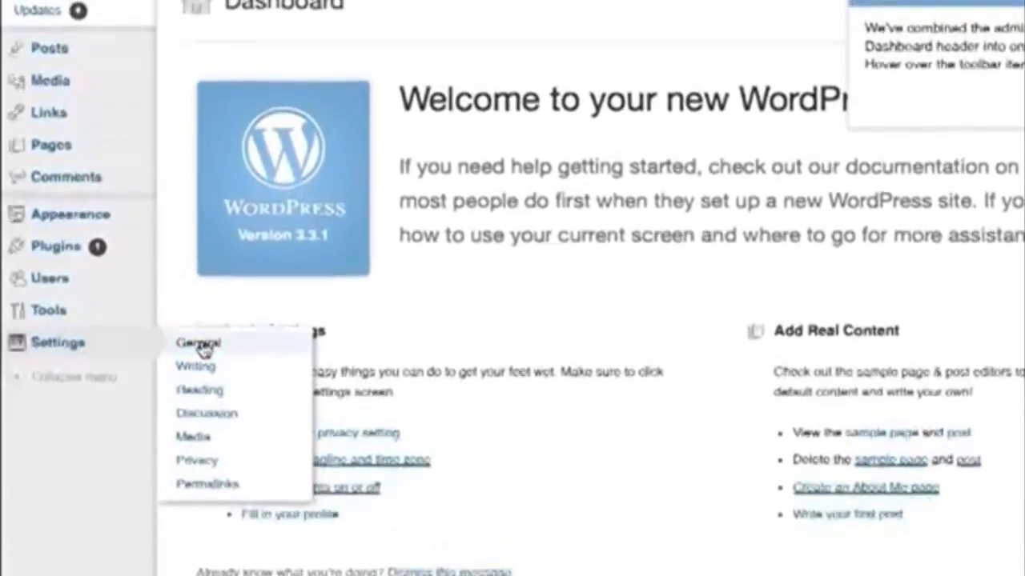
Step: From Settings > General, go to the update page and upgrade WordPress to 3.4.1
{"action": "left_click", "coordinate": [200, 343]}
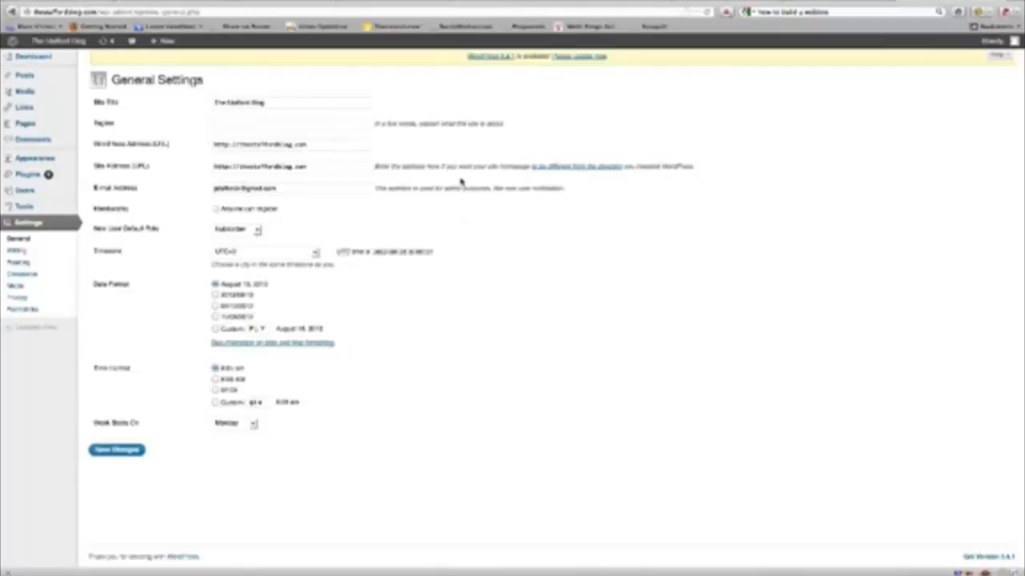
{"action": "left_click", "coordinate": [587, 57]}
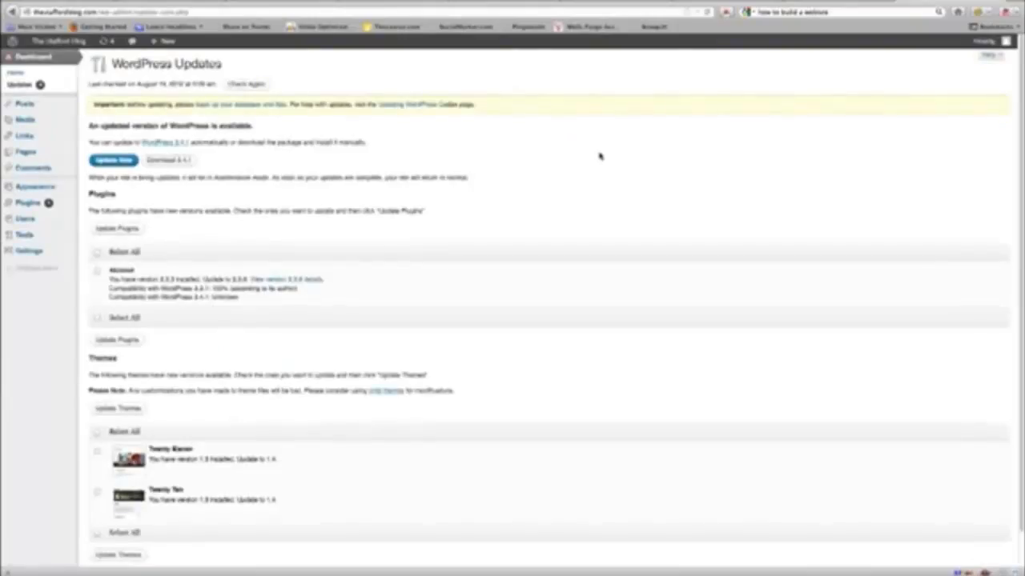
{"action": "left_click", "coordinate": [113, 160]}
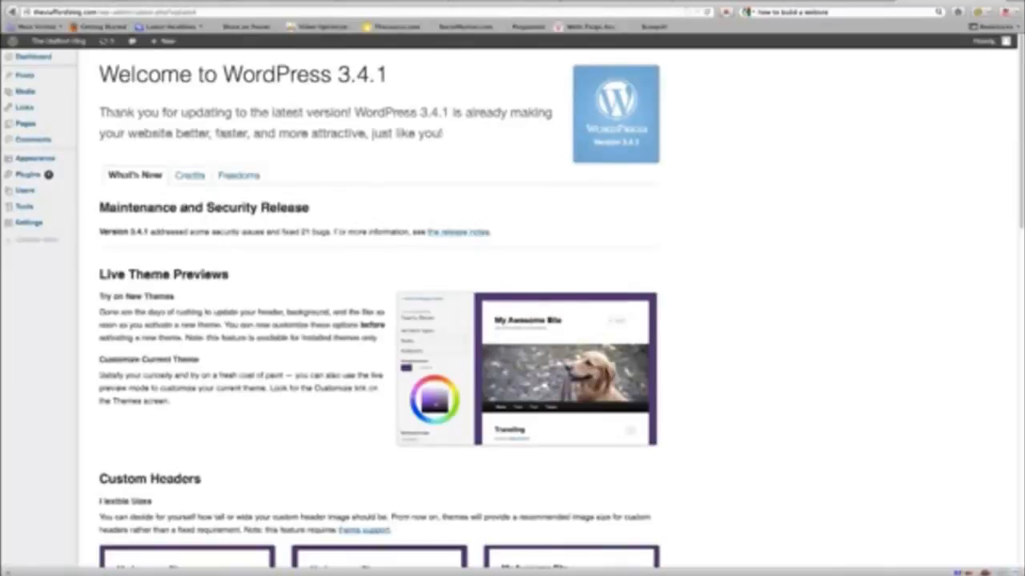
Step: Let the upgrade complete until the Welcome to WordPress 3.4.1 page appears
{"action": "mouse_move", "coordinate": [37, 107]}
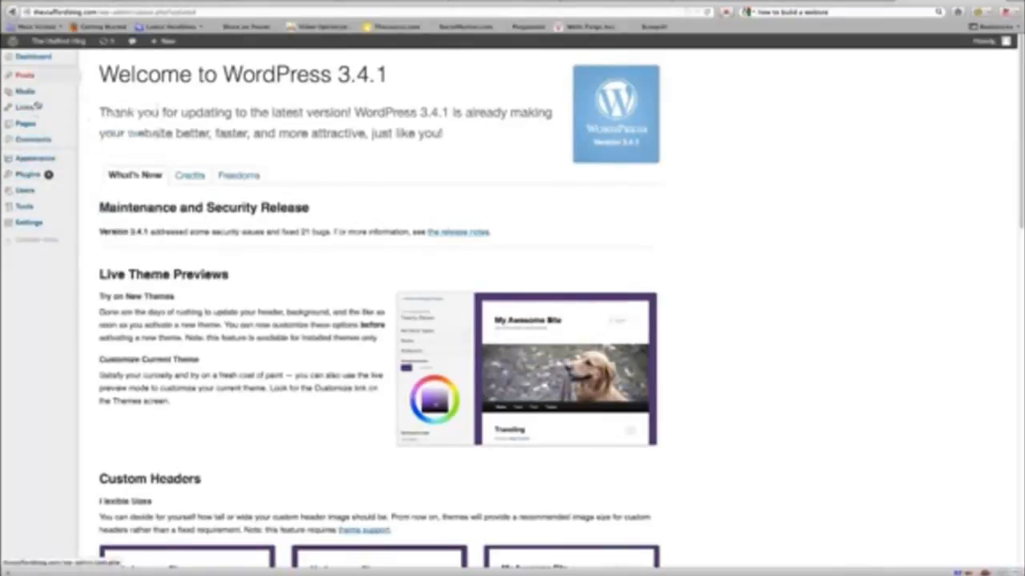
{"action": "mouse_move", "coordinate": [29, 221]}
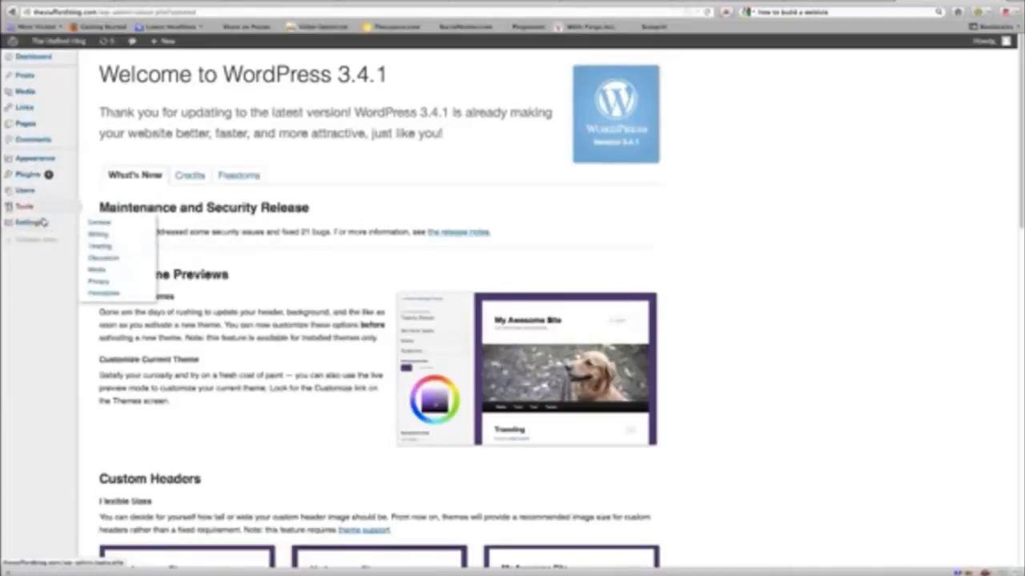
{"action": "mouse_move", "coordinate": [27, 165]}
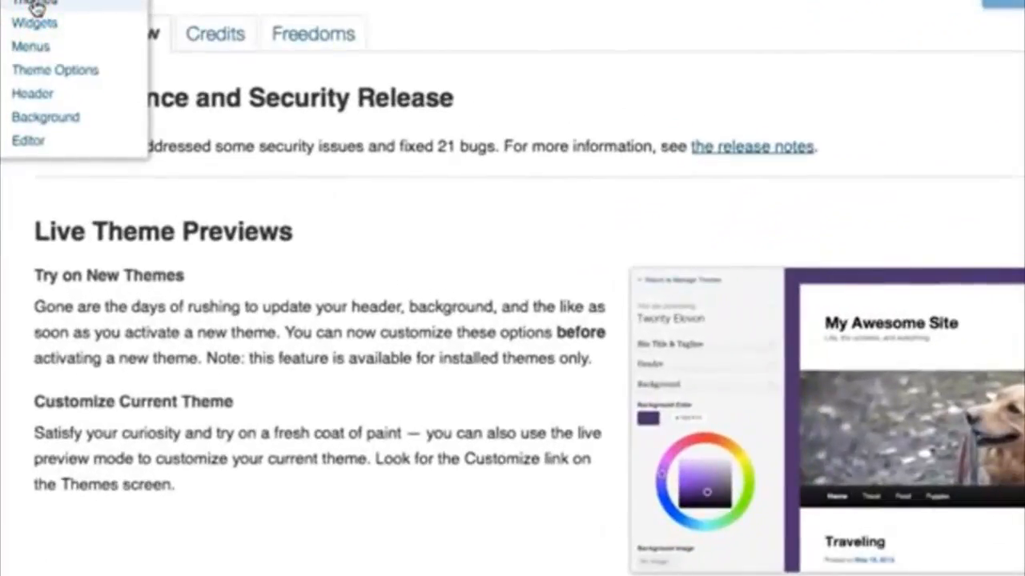
Step: Browse the installable themes under Appearance > Themes and preview Clean Simple White
{"action": "left_click", "coordinate": [35, 6]}
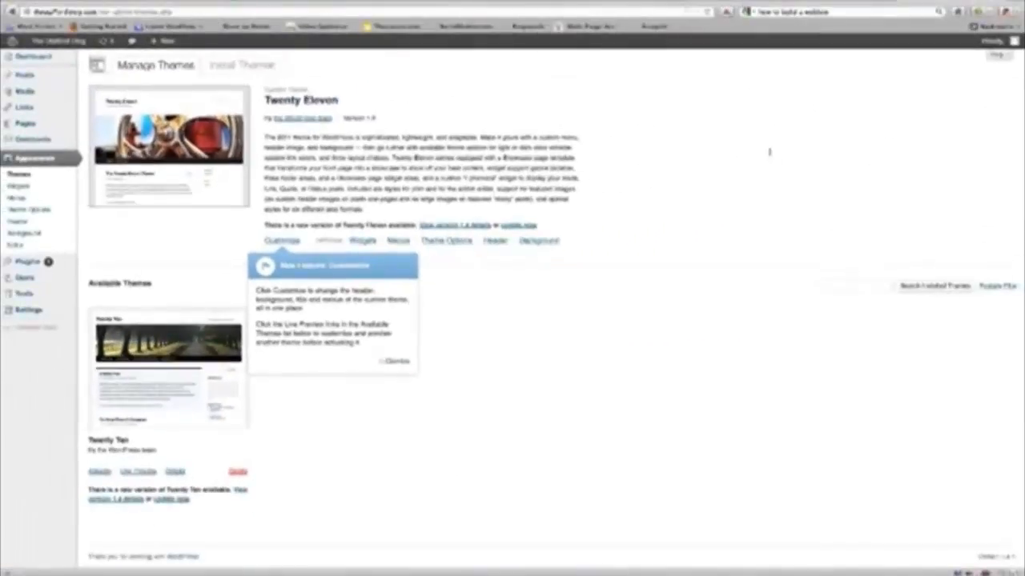
{"action": "left_click", "coordinate": [242, 64]}
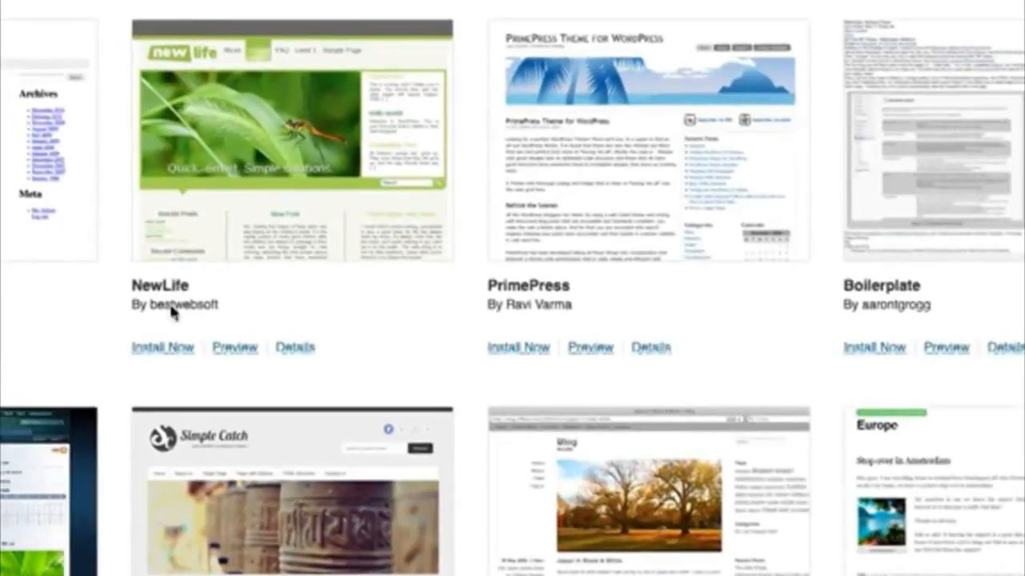
{"action": "scroll", "coordinate": [486, 312], "scroll_direction": "down", "scroll_amount": 3}
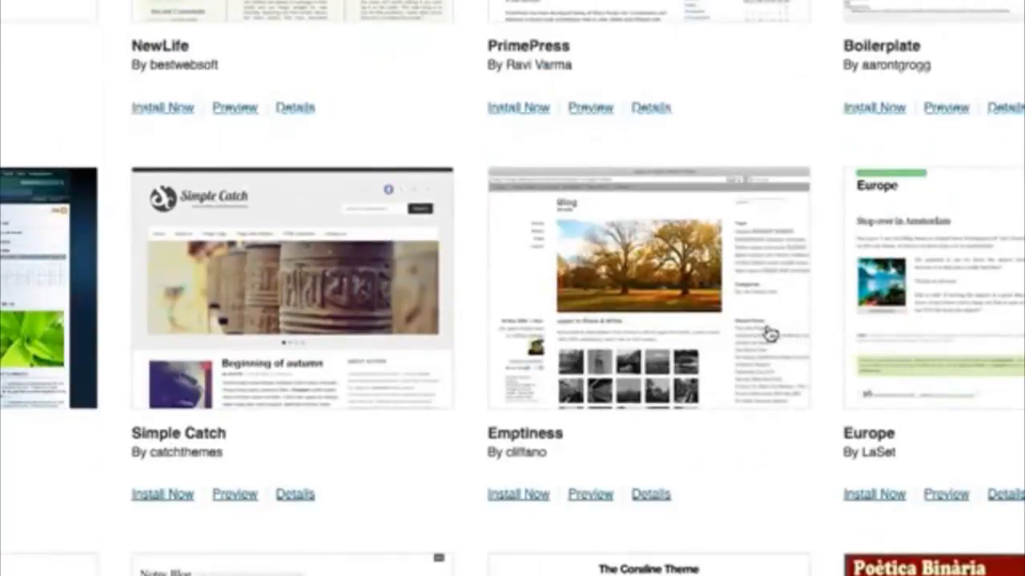
{"action": "scroll", "coordinate": [770, 333], "scroll_direction": "down", "scroll_amount": 3}
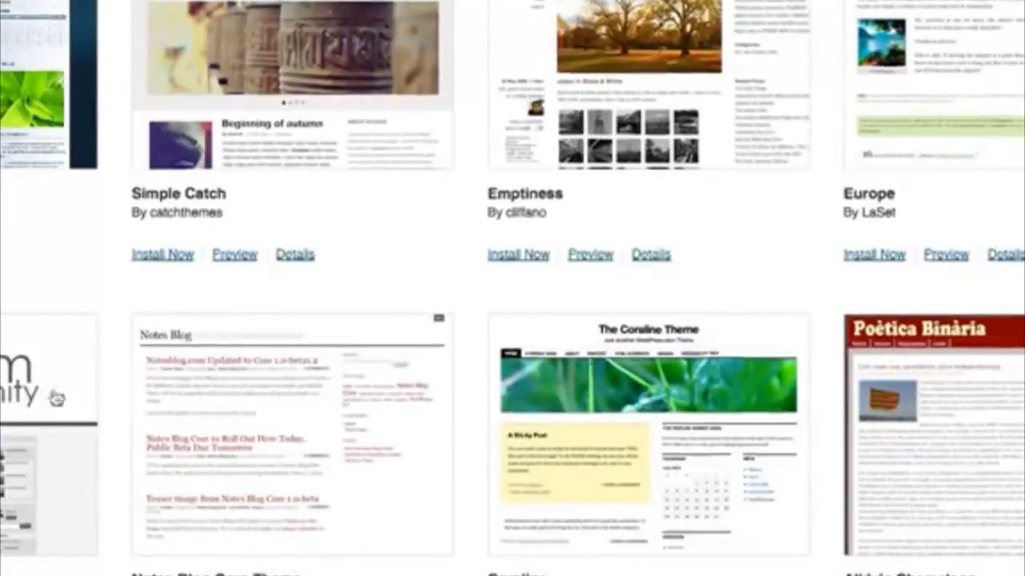
{"action": "scroll", "coordinate": [195, 389], "scroll_direction": "down", "scroll_amount": 6}
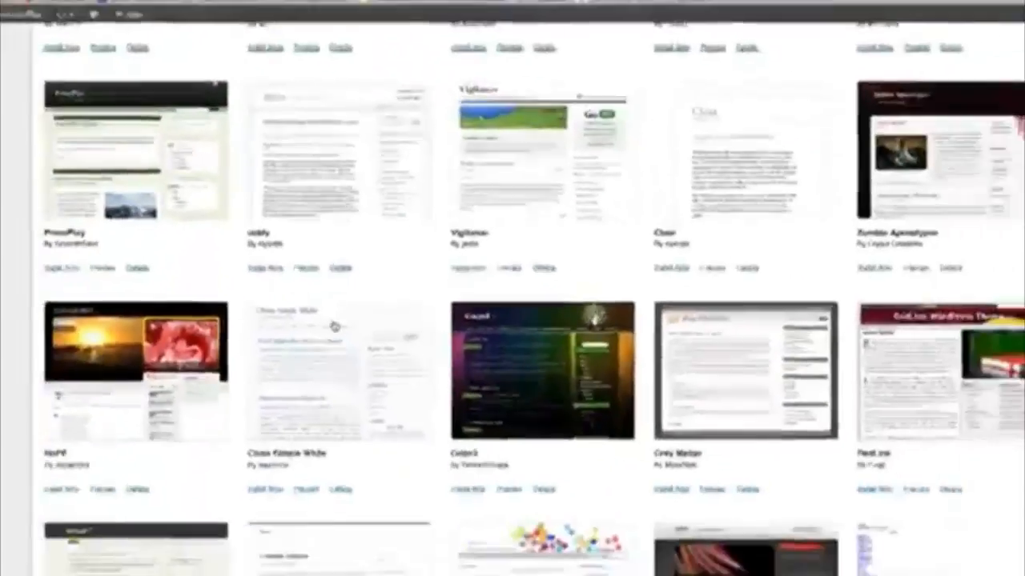
{"action": "scroll", "coordinate": [335, 326], "scroll_direction": "down", "scroll_amount": 2}
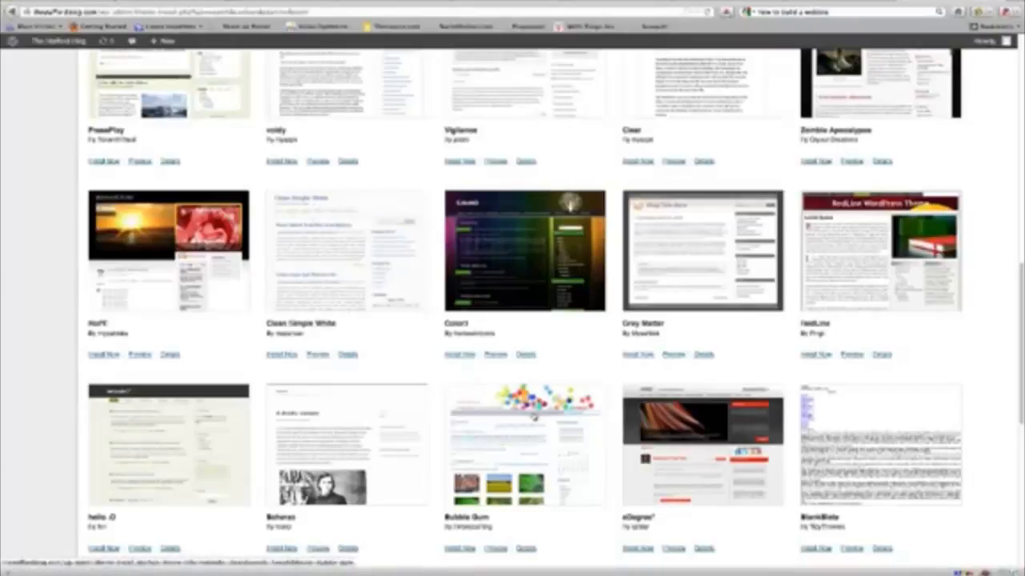
{"action": "left_click", "coordinate": [318, 354]}
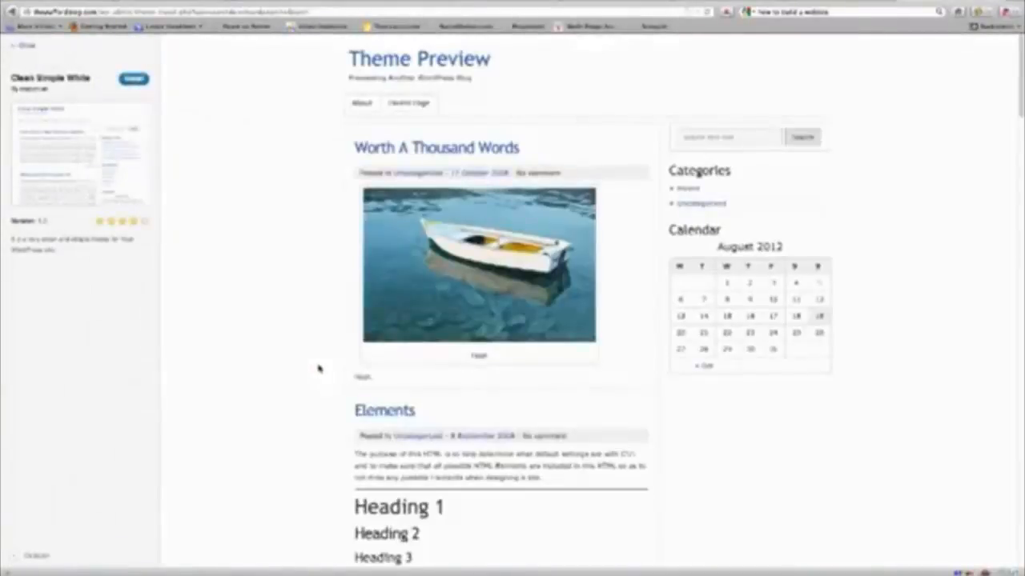
{"action": "left_click", "coordinate": [29, 45]}
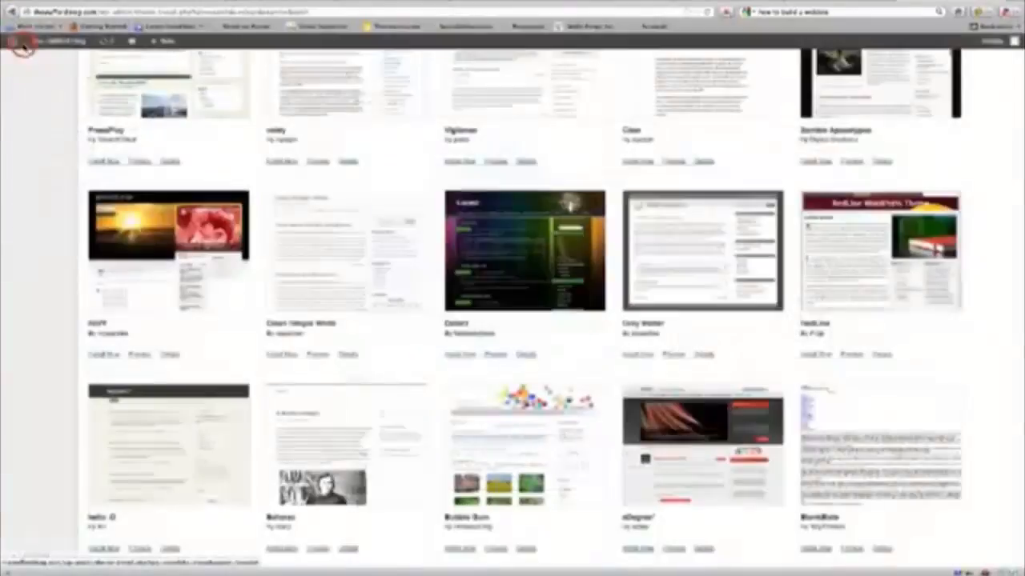
{"action": "scroll", "coordinate": [374, 329], "scroll_direction": "down", "scroll_amount": 3}
{"action": "scroll", "coordinate": [374, 330], "scroll_direction": "down", "scroll_amount": 3}
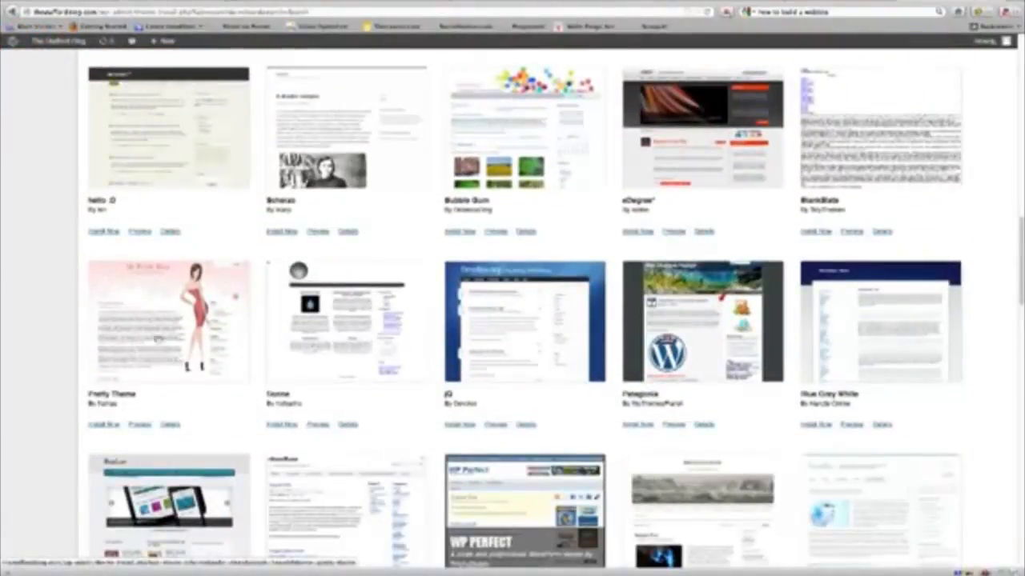
{"action": "scroll", "coordinate": [219, 279], "scroll_direction": "down", "scroll_amount": 5}
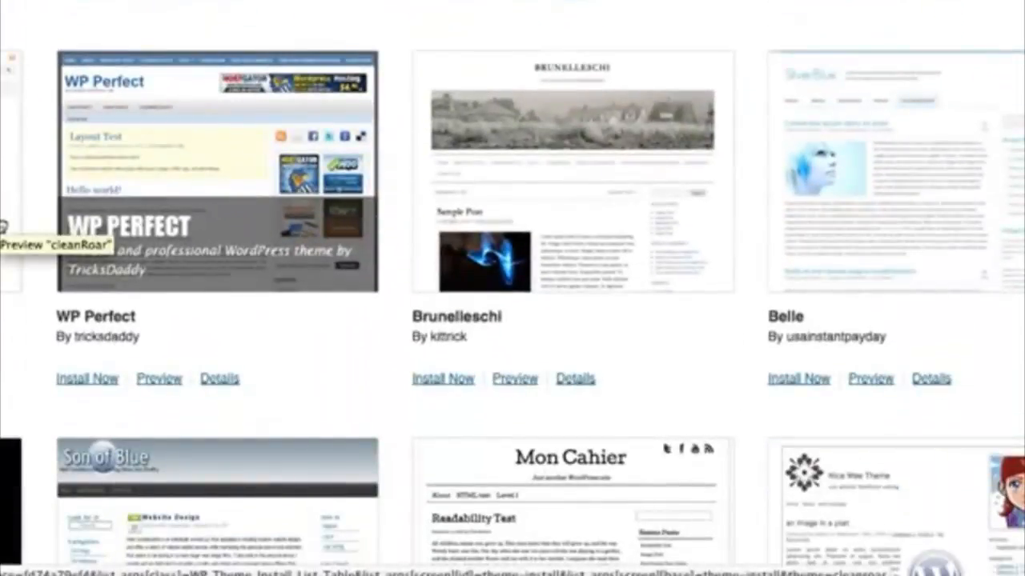
{"action": "scroll", "coordinate": [512, 288], "scroll_direction": "up", "scroll_amount": 3}
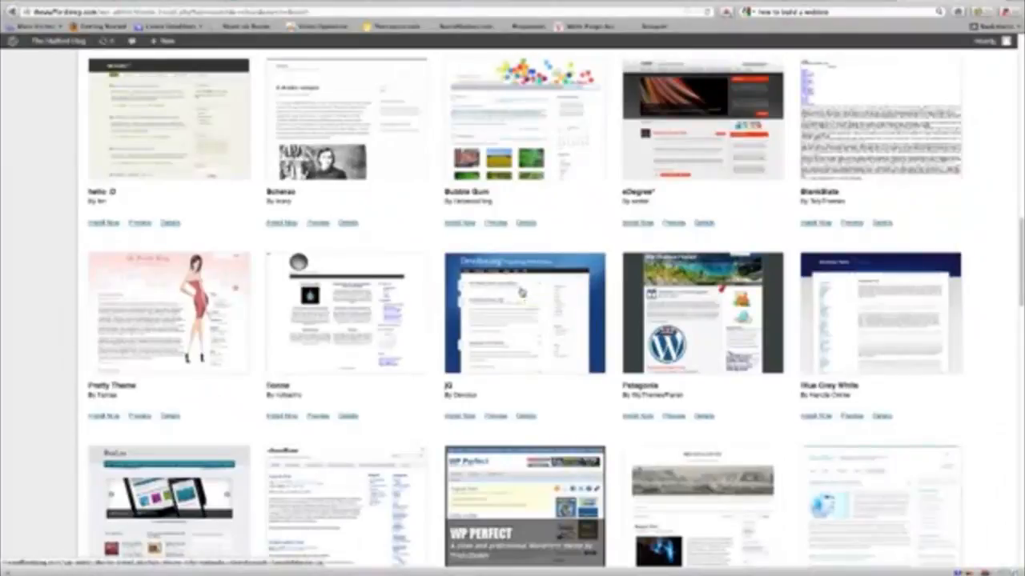
Step: Install and activate the jQ theme, then return to theme management
{"action": "left_click", "coordinate": [467, 419]}
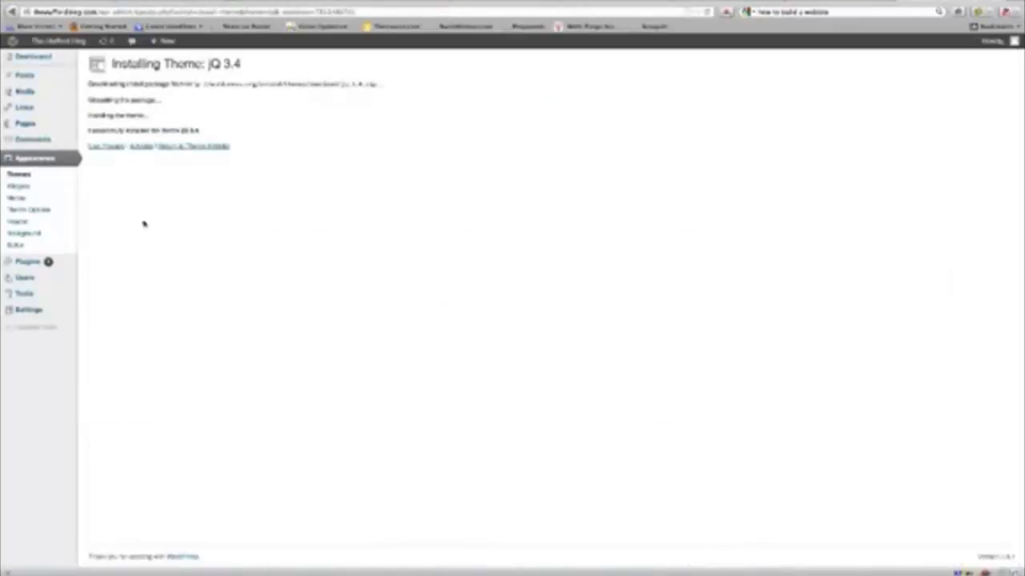
{"action": "left_click", "coordinate": [137, 147]}
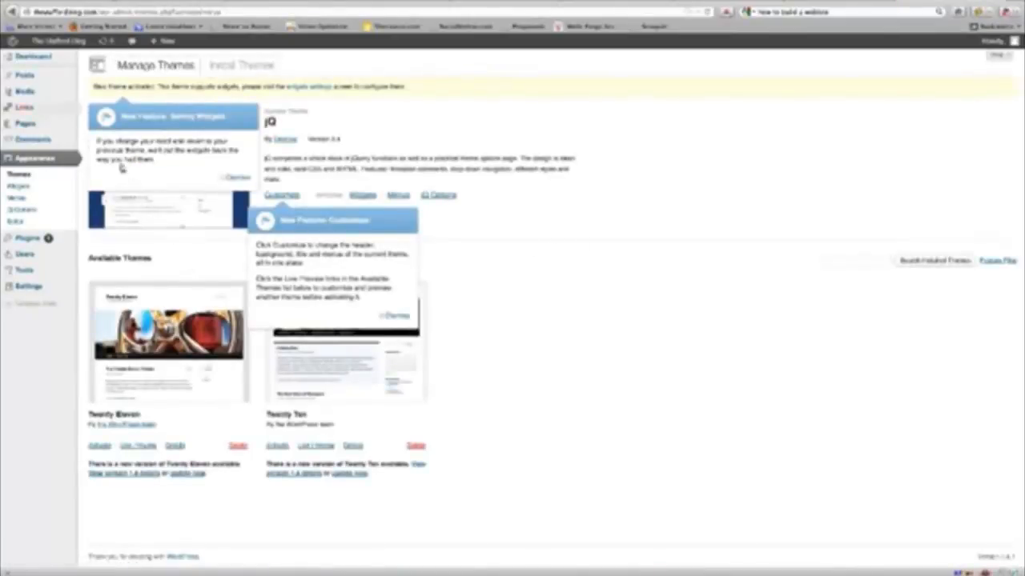
{"action": "mouse_move", "coordinate": [51, 44]}
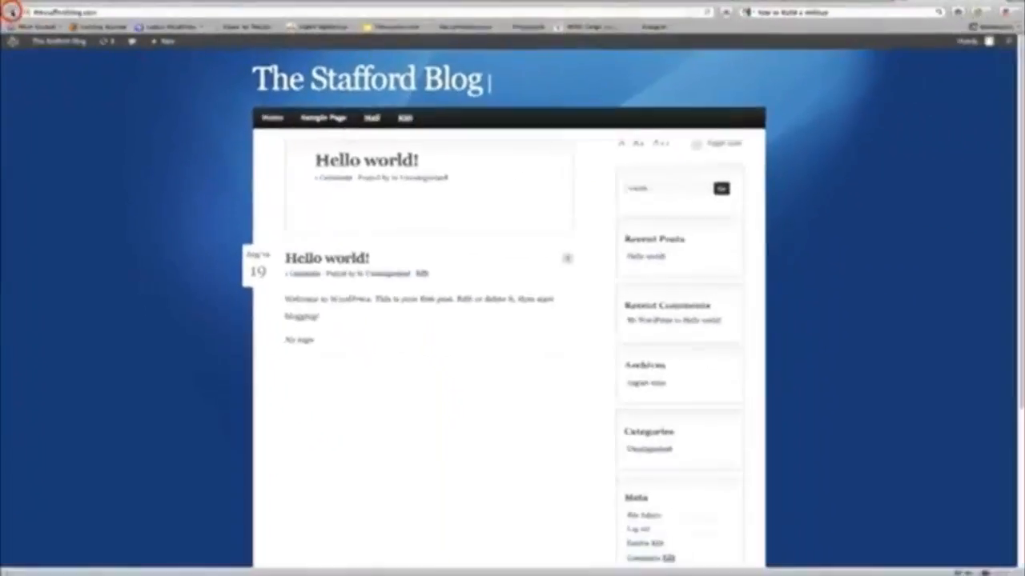
{"action": "left_click", "coordinate": [24, 61]}
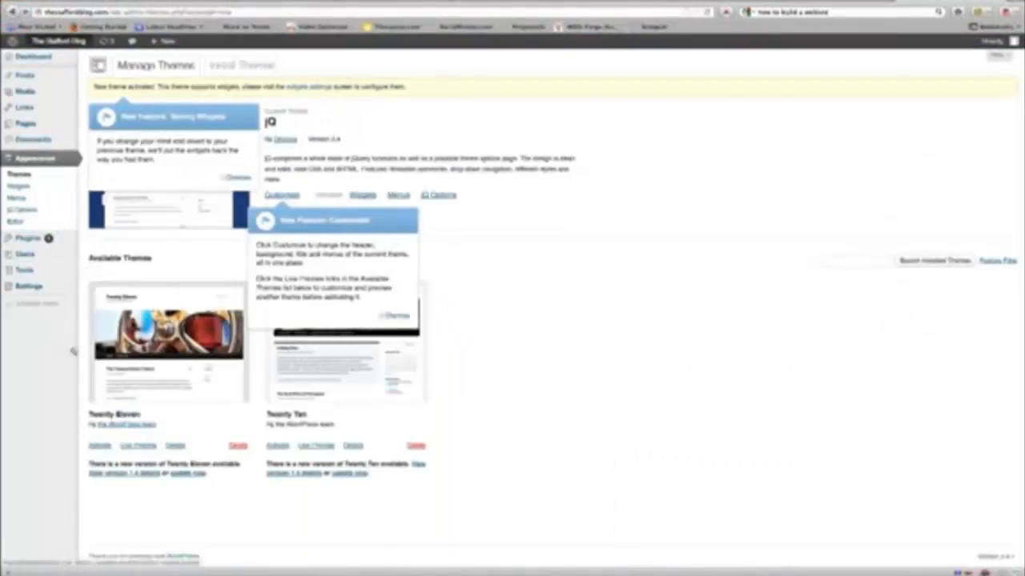
Step: Dismiss the saving-widgets notice and start a new blank post
{"action": "mouse_move", "coordinate": [20, 255]}
{"action": "mouse_move", "coordinate": [33, 83]}
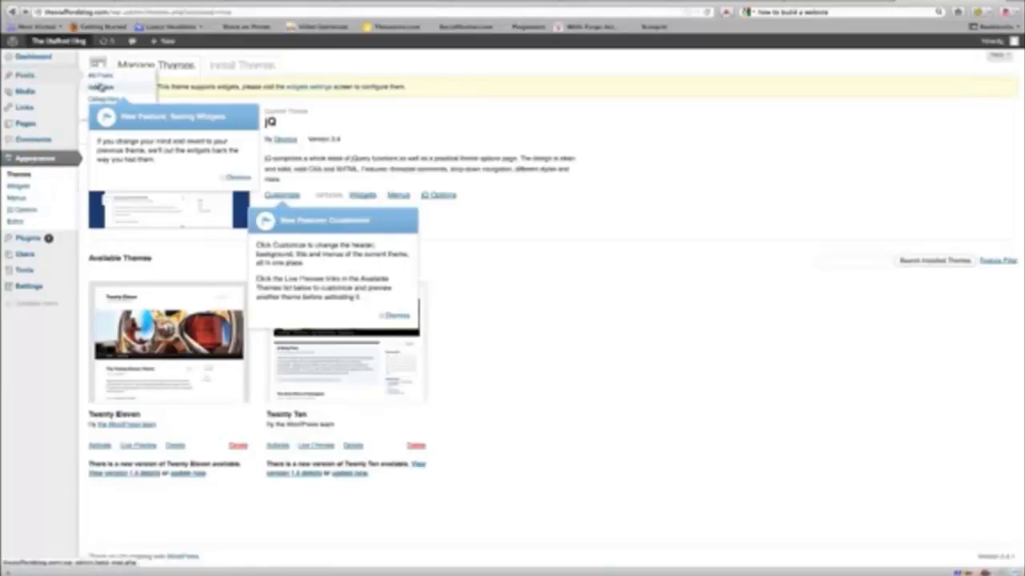
{"action": "left_click", "coordinate": [239, 177]}
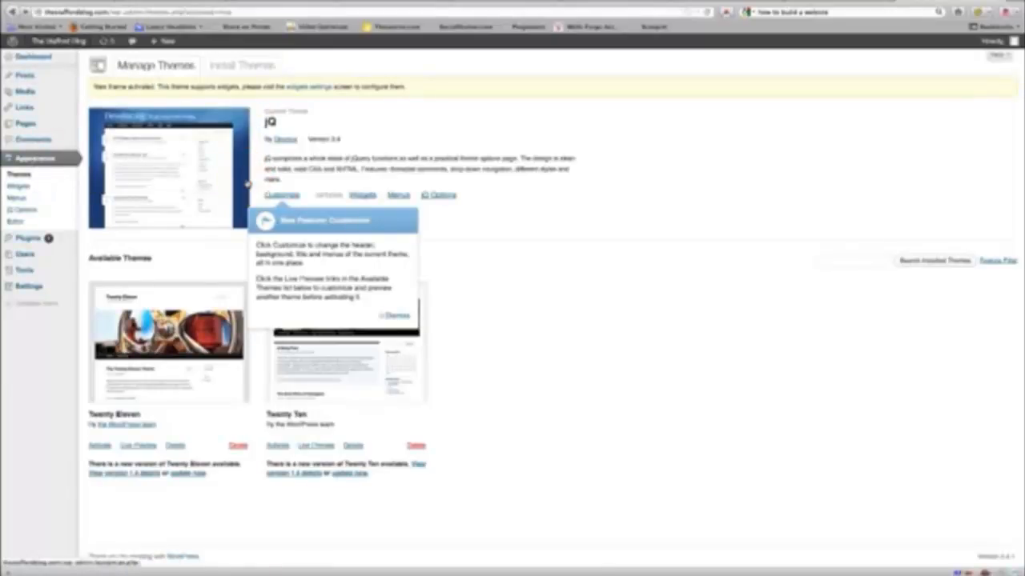
{"action": "mouse_move", "coordinate": [32, 83]}
{"action": "left_click", "coordinate": [100, 85]}
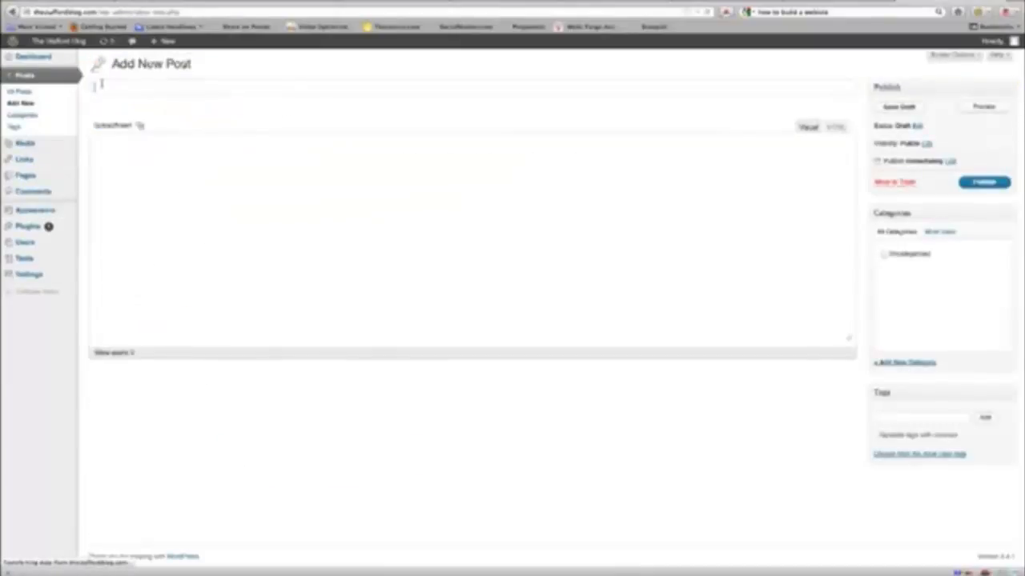
Step: Paste the article's five body paragraphs from the Word document into the post body
{"action": "left_click", "coordinate": [213, 276]}
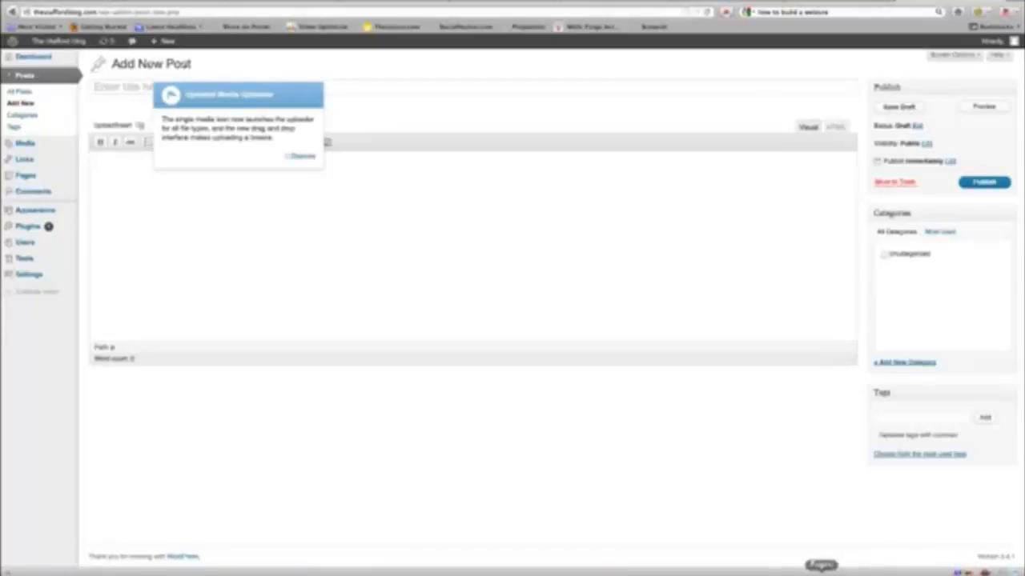
{"action": "left_click", "coordinate": [628, 570]}
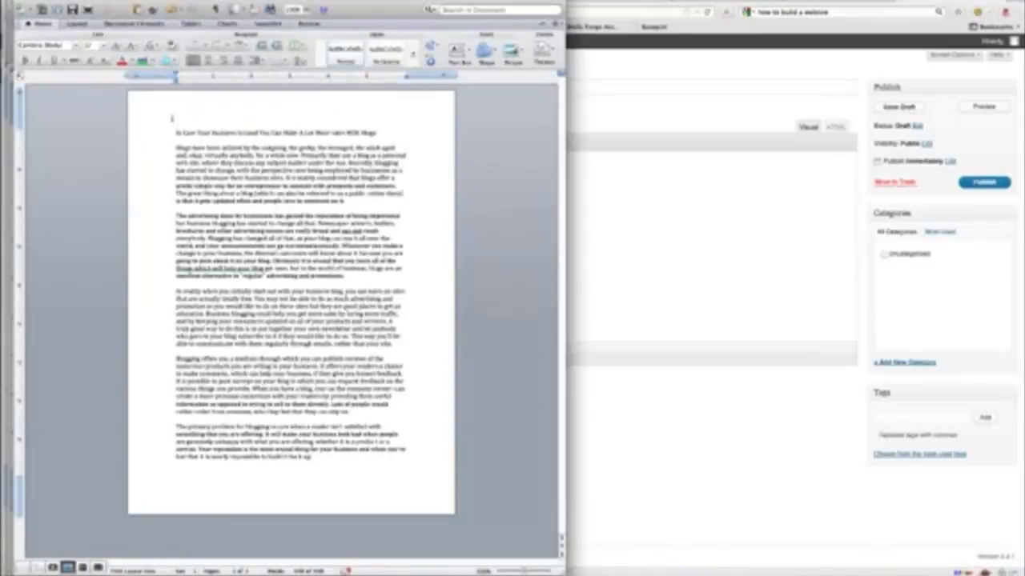
{"action": "left_click_drag", "start_coordinate": [166, 142], "coordinate": [378, 451]}
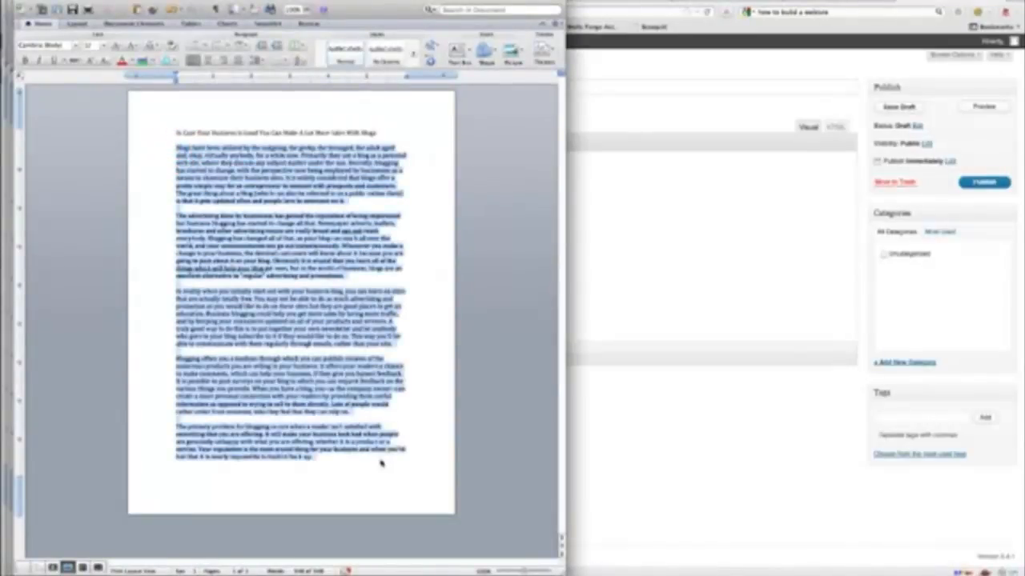
{"action": "right_click", "coordinate": [333, 272]}
{"action": "left_click", "coordinate": [344, 261]}
{"action": "left_click", "coordinate": [643, 199]}
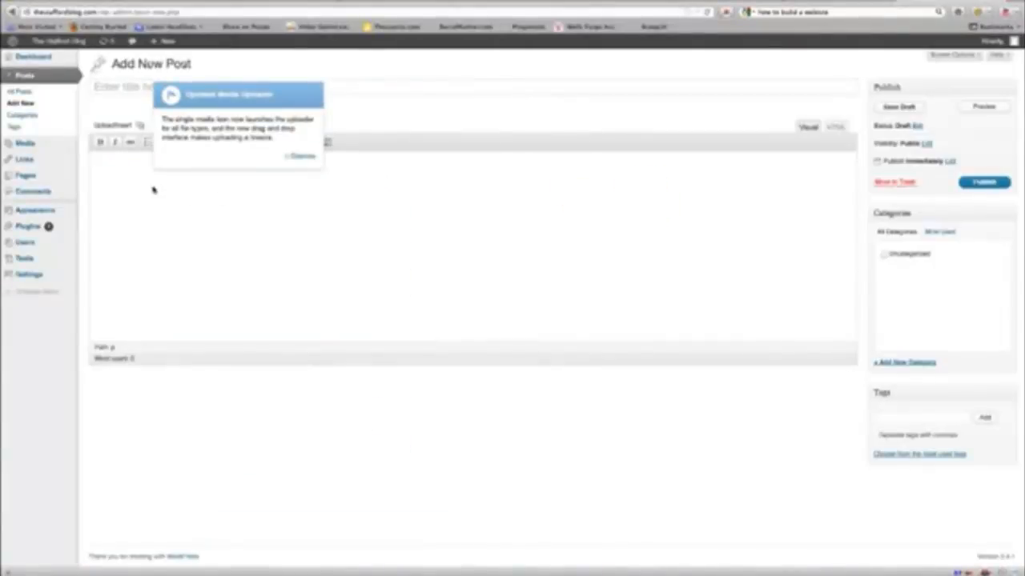
{"action": "key", "text": "ctrl+v"}
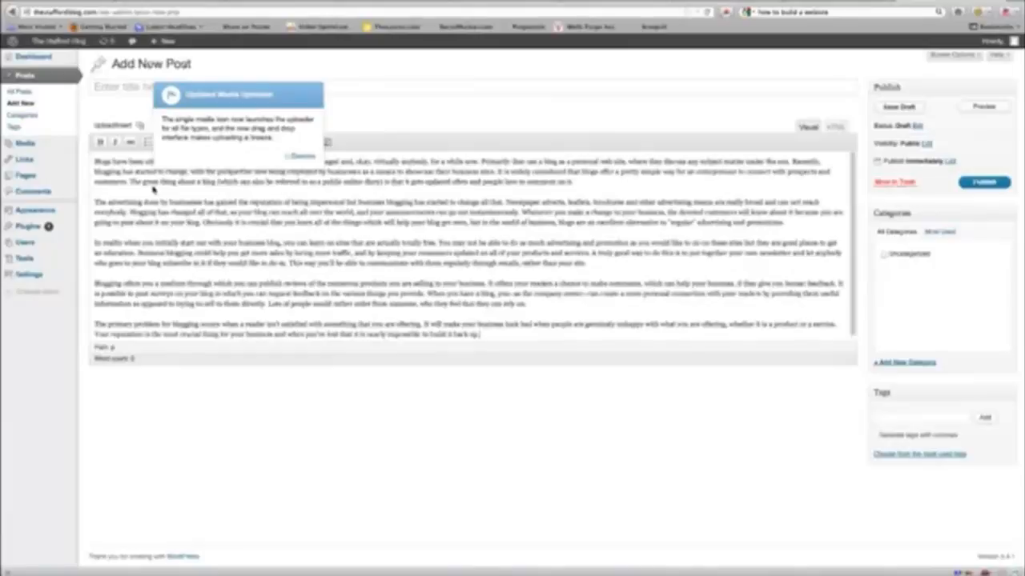
{"action": "left_click", "coordinate": [302, 156]}
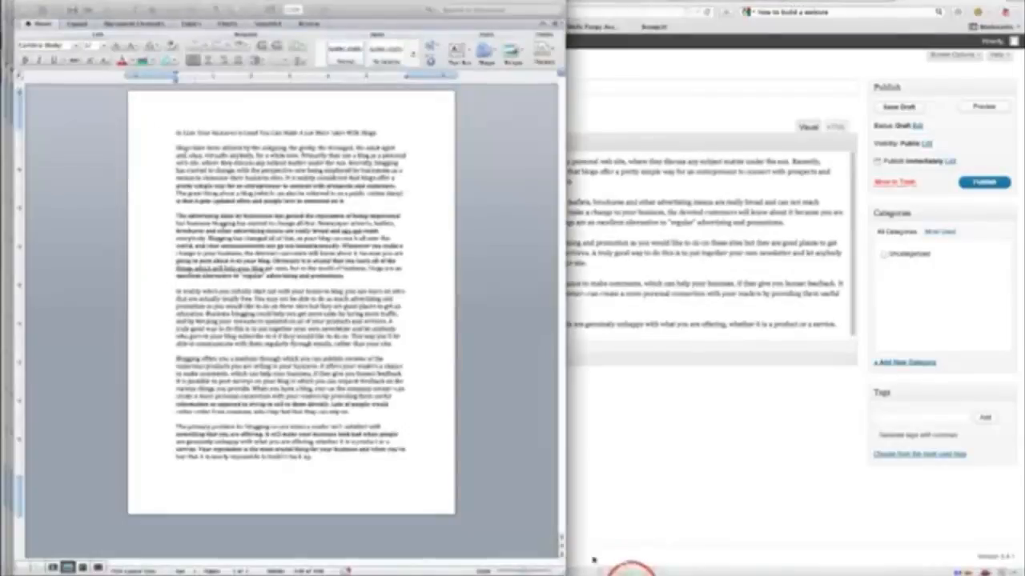
Step: Paste the article's title from the Word document into the post title field
{"action": "left_click", "coordinate": [183, 133]}
{"action": "left_click_drag", "start_coordinate": [182, 132], "coordinate": [390, 136]}
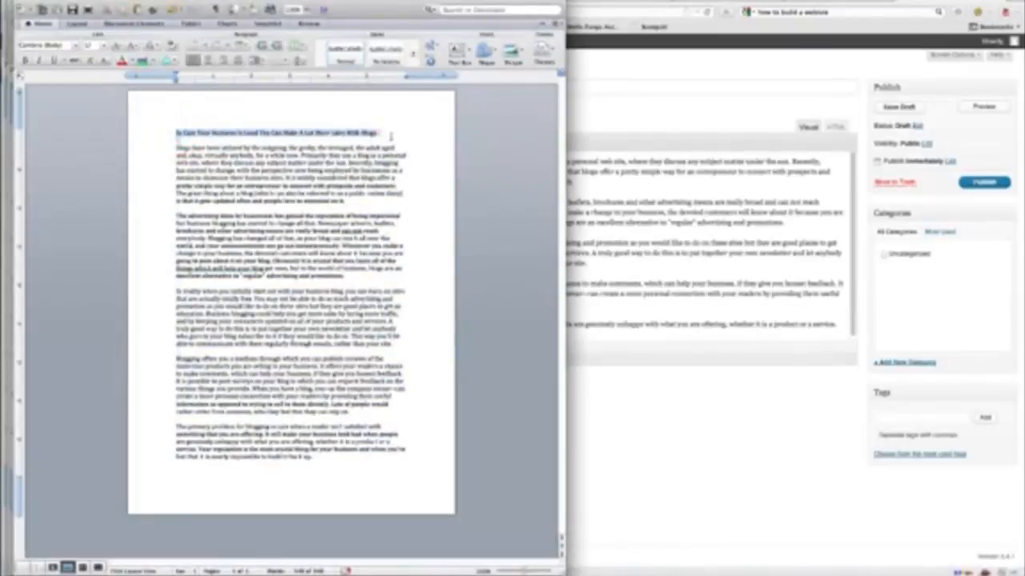
{"action": "right_click", "coordinate": [383, 137]}
{"action": "left_click", "coordinate": [386, 146]}
{"action": "left_click", "coordinate": [606, 91]}
{"action": "left_click", "coordinate": [301, 92]}
{"action": "key", "text": "super+v"}
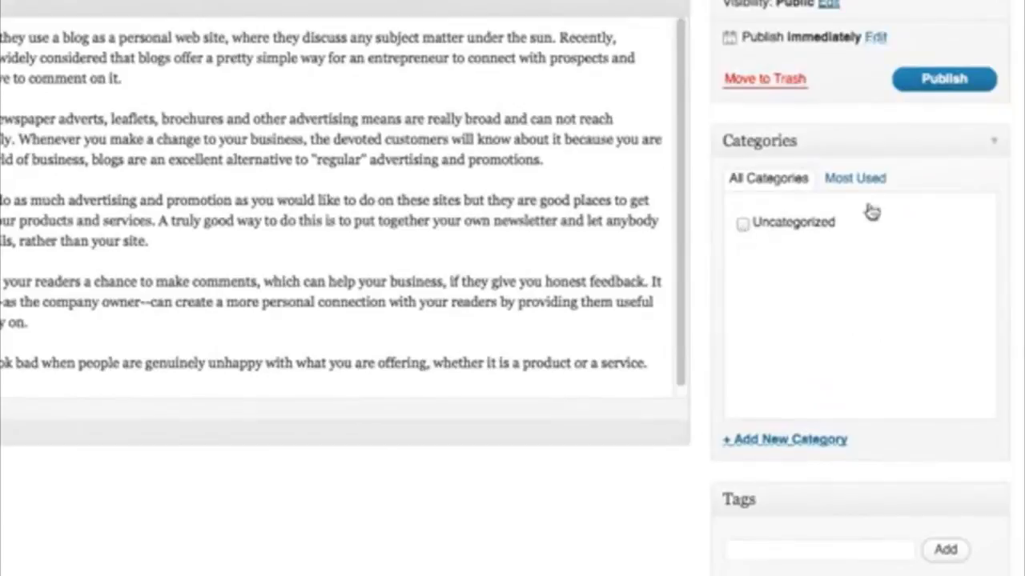
Step: Create a new Marketing category and tick it for the post
{"action": "left_click", "coordinate": [766, 440]}
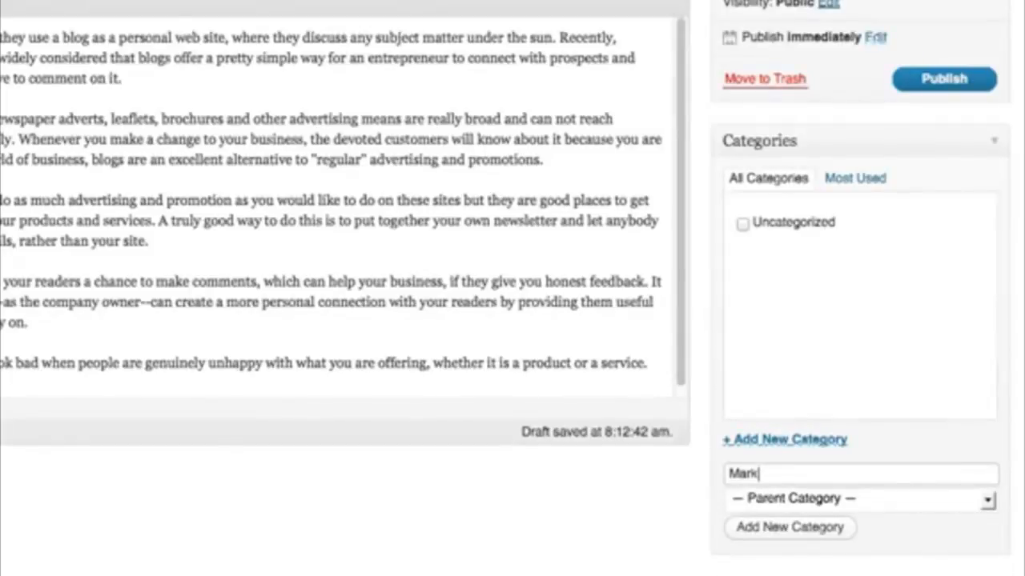
{"action": "left_click", "coordinate": [790, 530]}
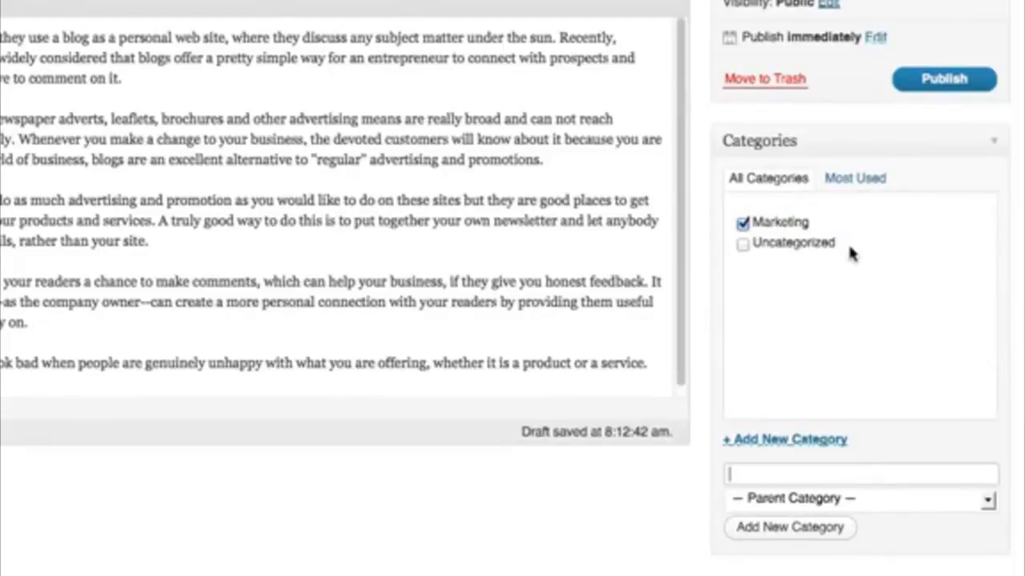
{"action": "left_click", "coordinate": [930, 85]}
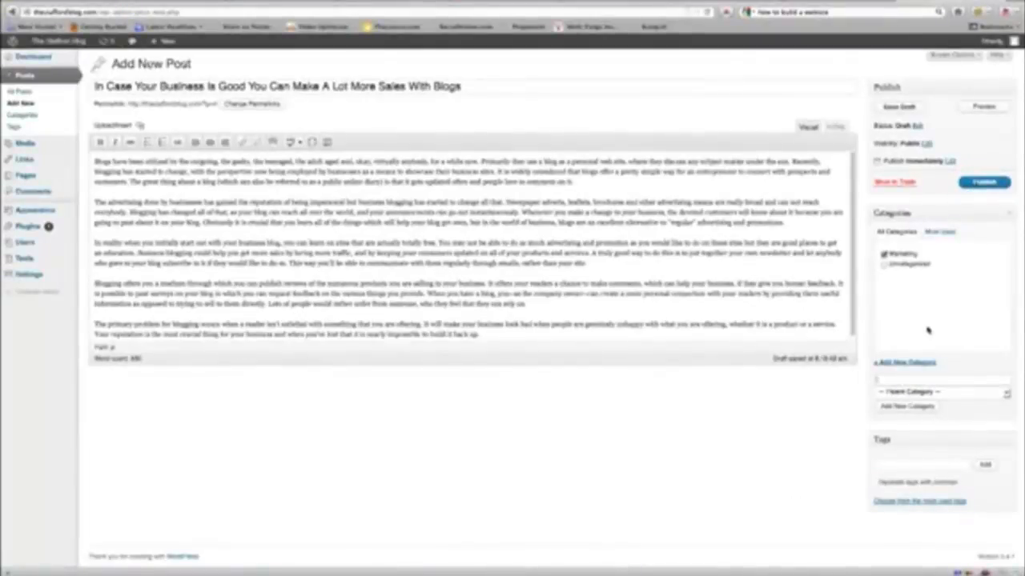
Step: Publish the post so it shows Published status
{"action": "left_click", "coordinate": [975, 183]}
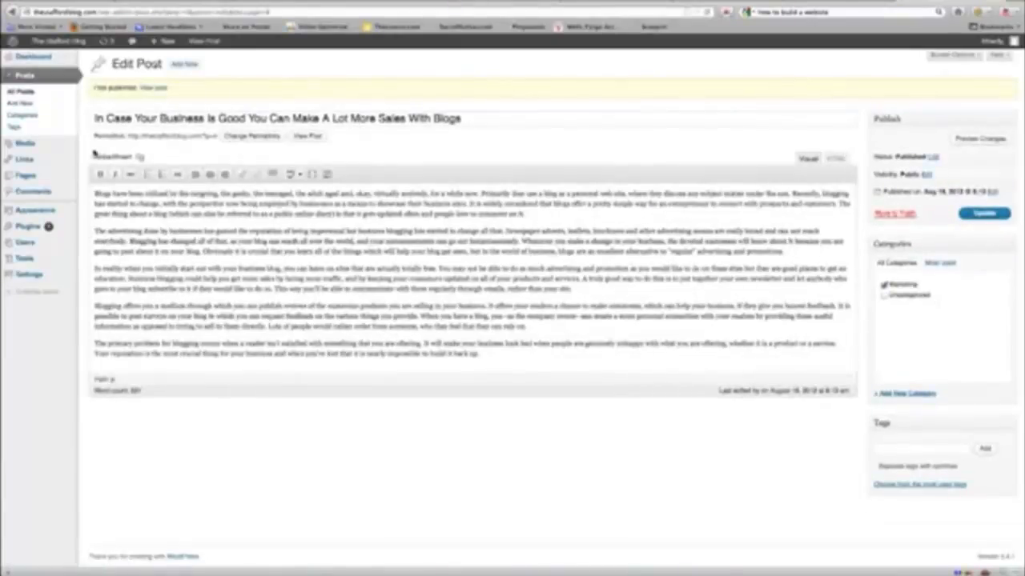
{"action": "right_click", "coordinate": [62, 44]}
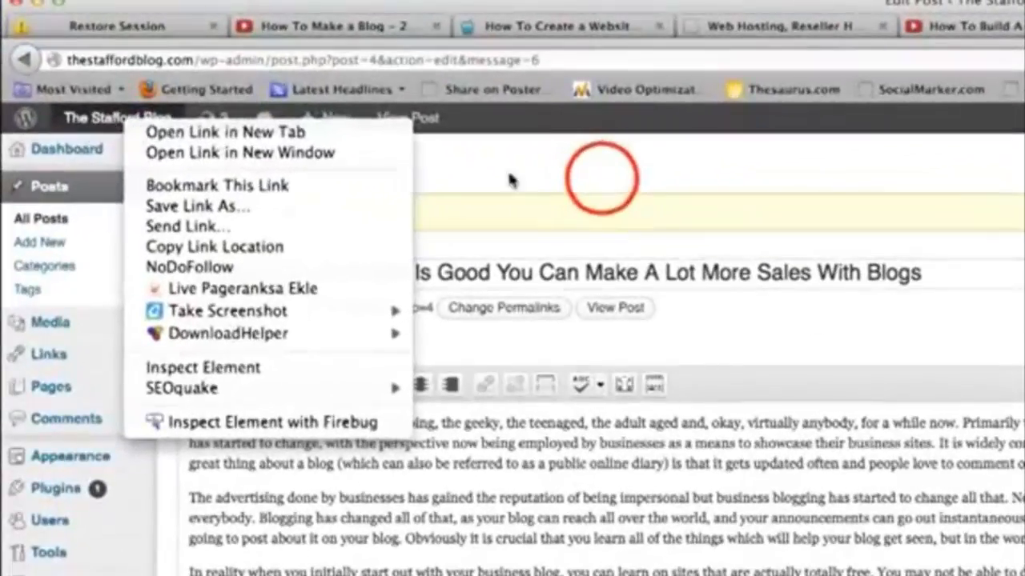
Step: Open the live Stafford Blog in a new tab and scroll through it
{"action": "left_click", "coordinate": [301, 74]}
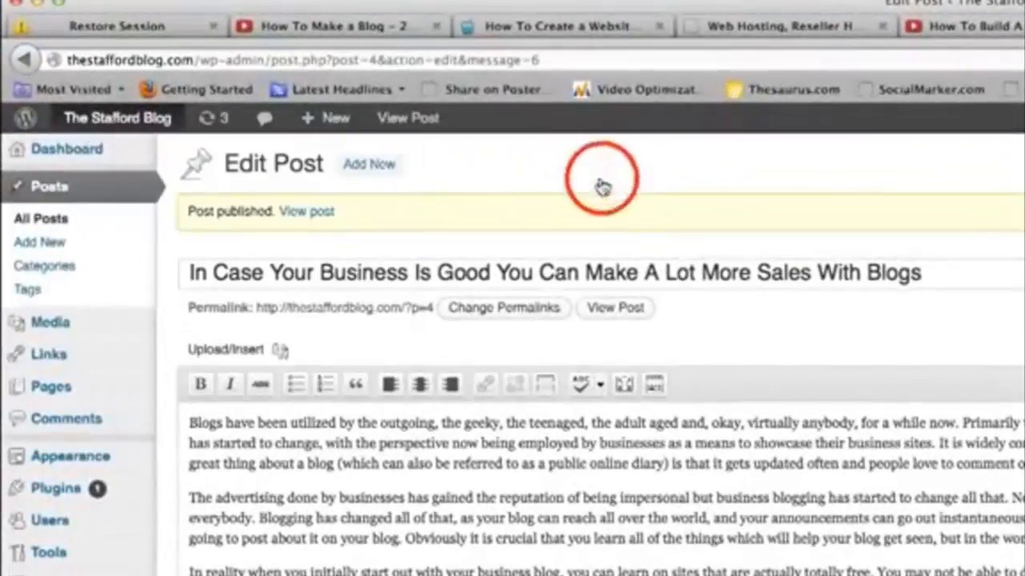
{"action": "mouse_move", "coordinate": [100, 119]}
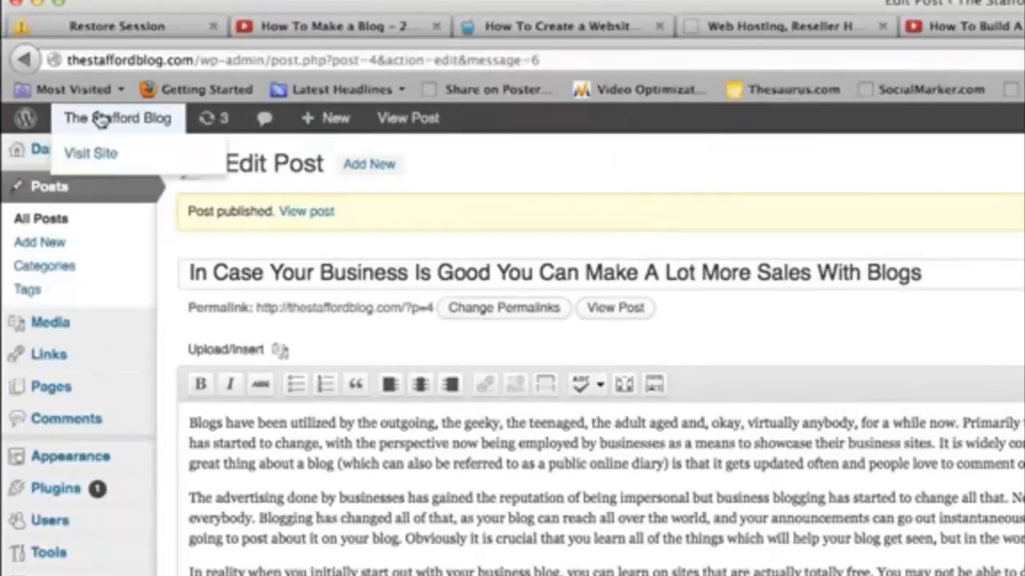
{"action": "right_click", "coordinate": [100, 118]}
{"action": "left_click", "coordinate": [106, 123]}
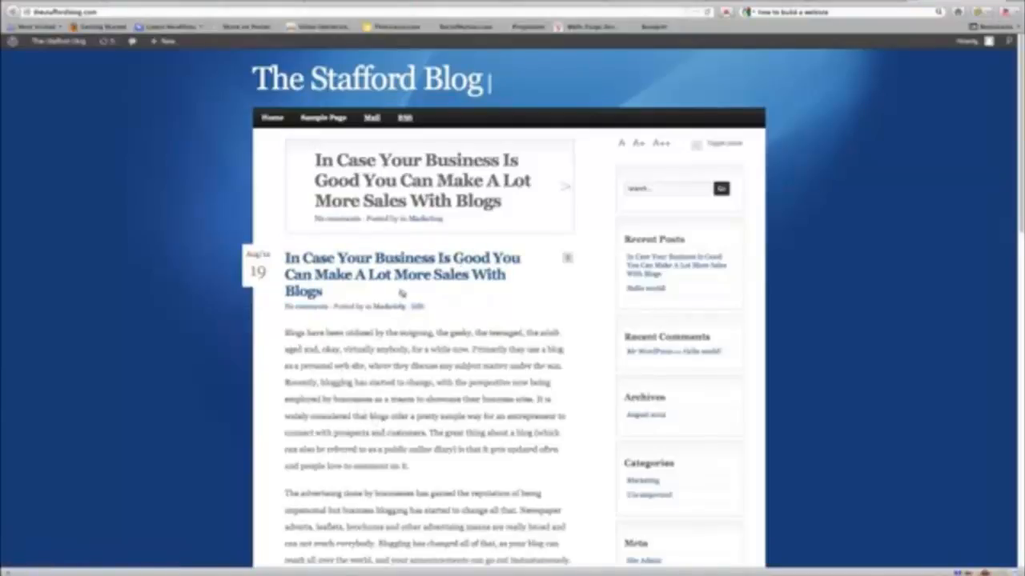
{"action": "scroll", "coordinate": [421, 423], "scroll_direction": "down", "scroll_amount": 5}
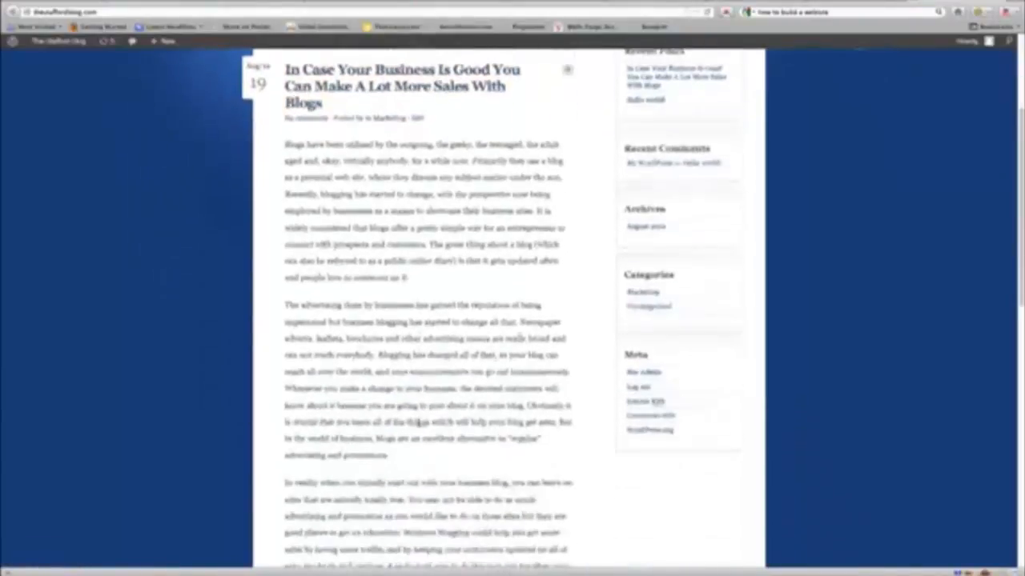
{"action": "scroll", "coordinate": [417, 422], "scroll_direction": "down", "scroll_amount": 6}
{"action": "scroll", "coordinate": [417, 432], "scroll_direction": "up", "scroll_amount": 10}
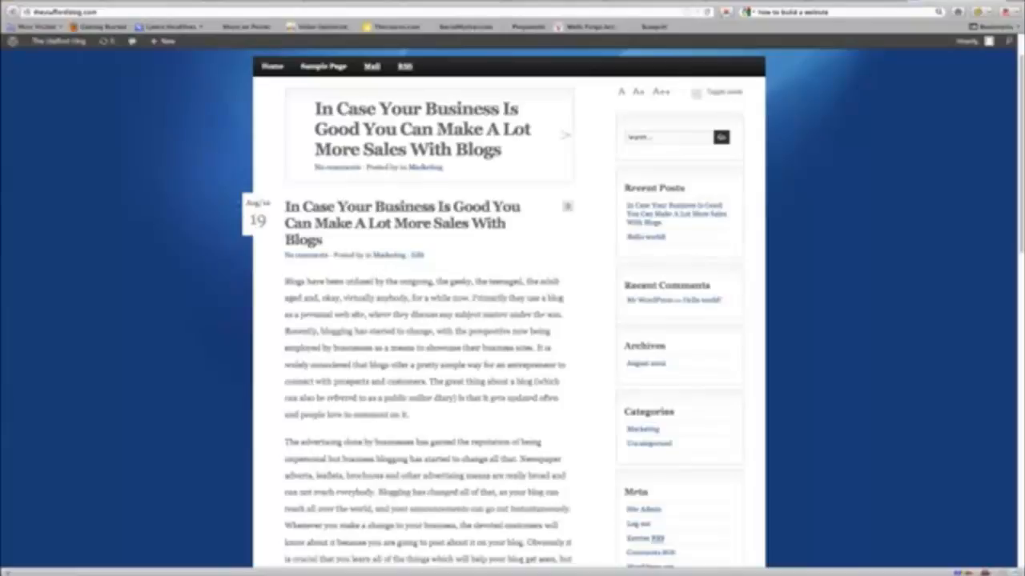
Step: Reload the blog so the Building Your Subscriber List Properly post appears under Marketing
{"action": "left_click", "coordinate": [707, 12]}
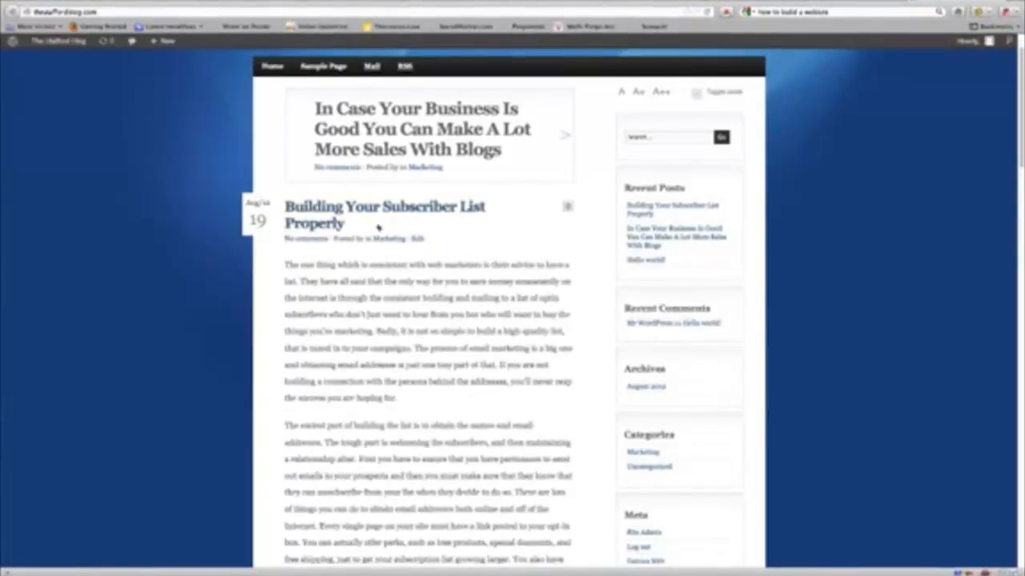
{"action": "scroll", "coordinate": [404, 265], "scroll_direction": "down", "scroll_amount": 10}
{"action": "scroll", "coordinate": [407, 284], "scroll_direction": "down", "scroll_amount": 3}
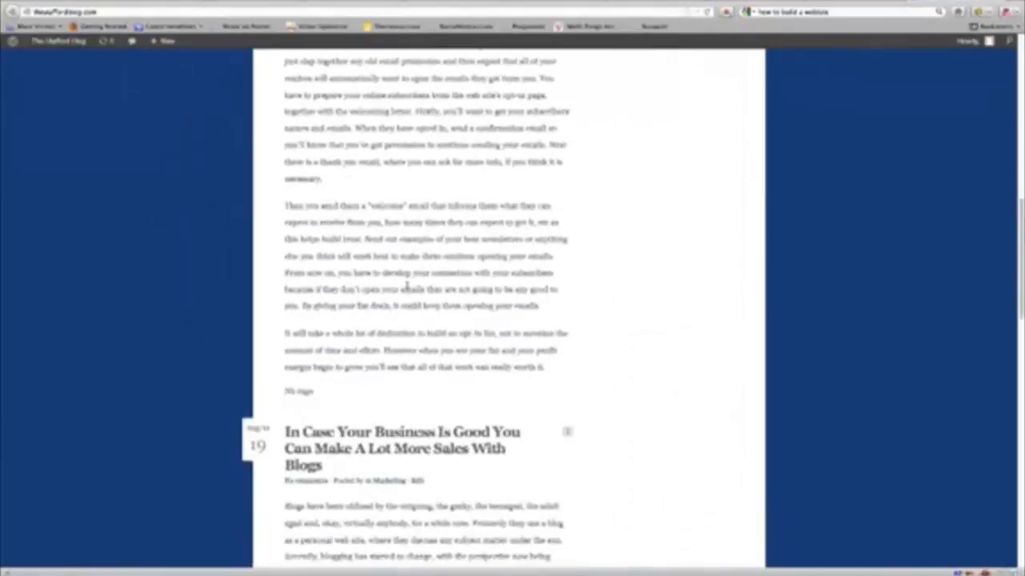
{"action": "scroll", "coordinate": [331, 423], "scroll_direction": "down", "scroll_amount": 12}
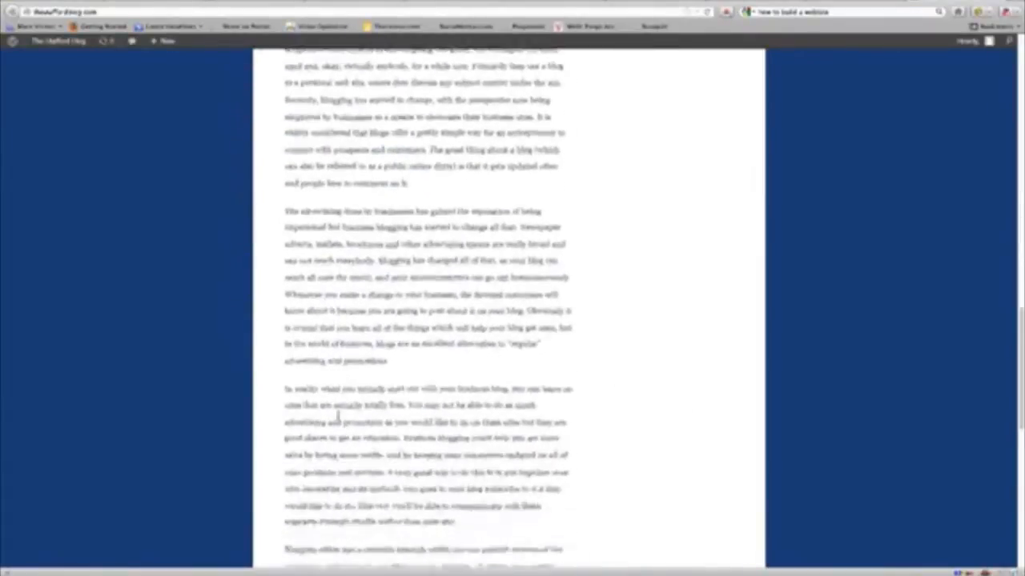
{"action": "scroll", "coordinate": [339, 417], "scroll_direction": "up", "scroll_amount": 20}
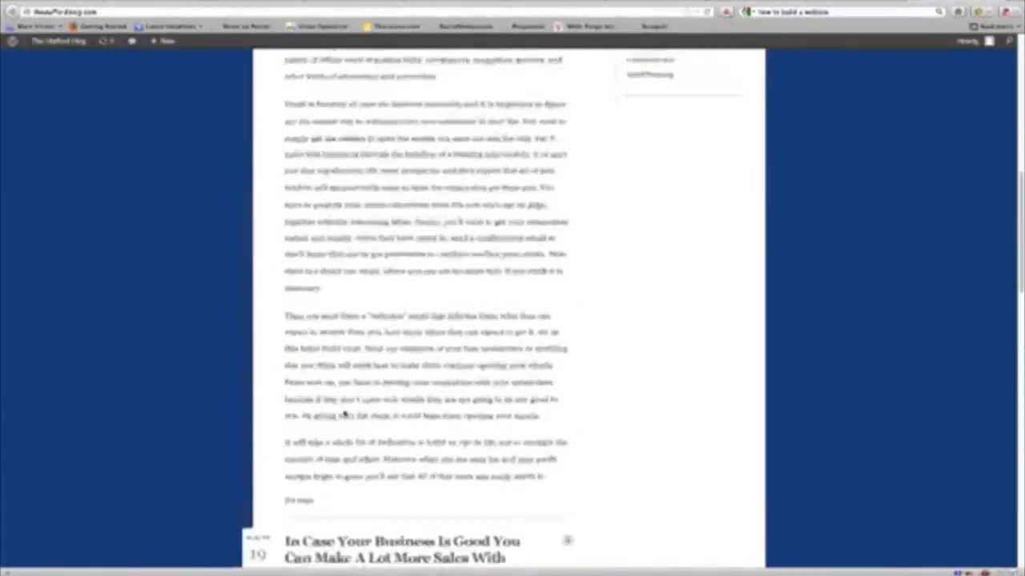
{"action": "scroll", "coordinate": [345, 409], "scroll_direction": "up", "scroll_amount": 6}
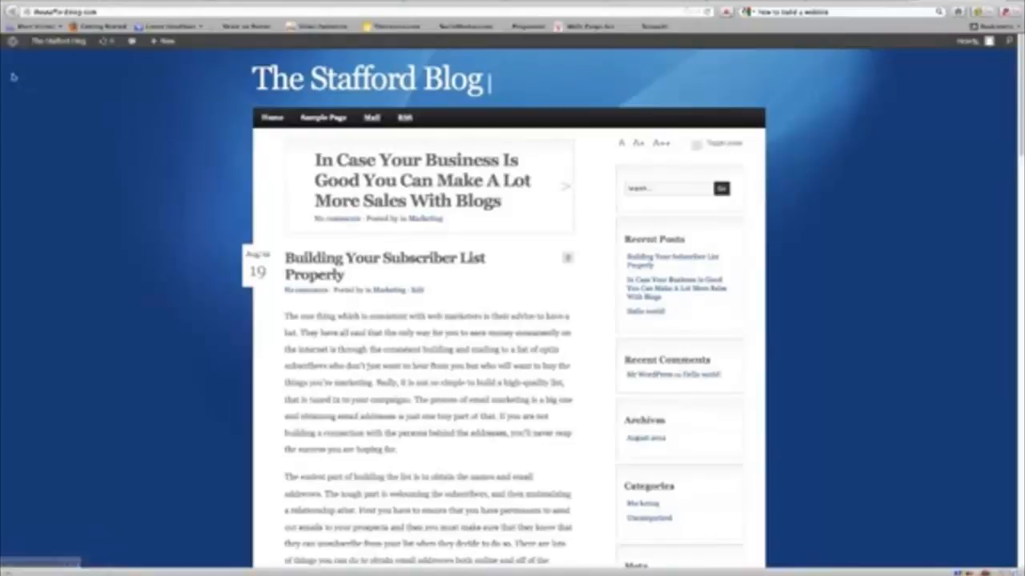
Step: Open the subscriber list post on the live blog to check its ?p=6 permalink
{"action": "left_click", "coordinate": [870, 2]}
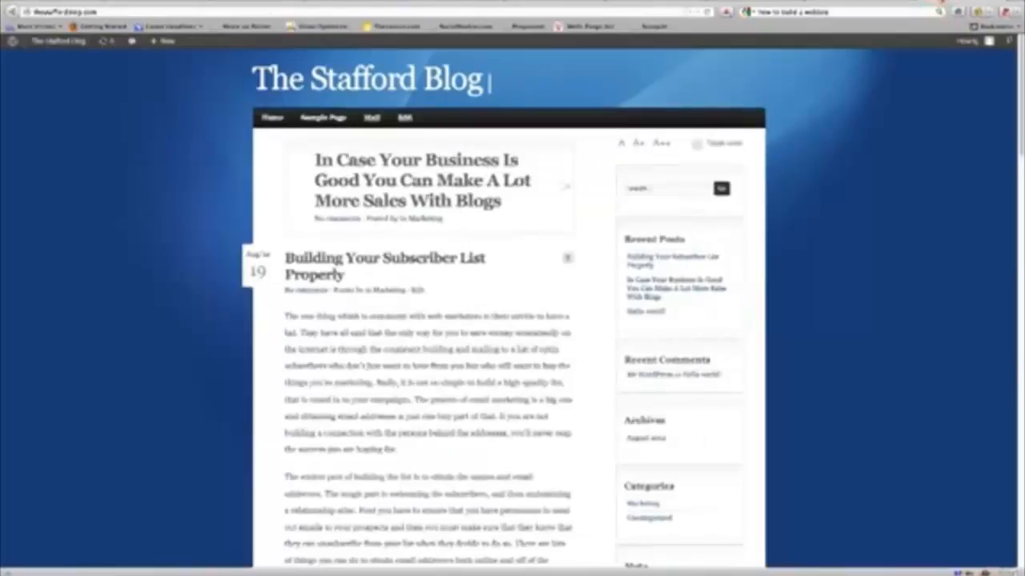
{"action": "left_click", "coordinate": [938, 6]}
{"action": "left_click", "coordinate": [396, 257]}
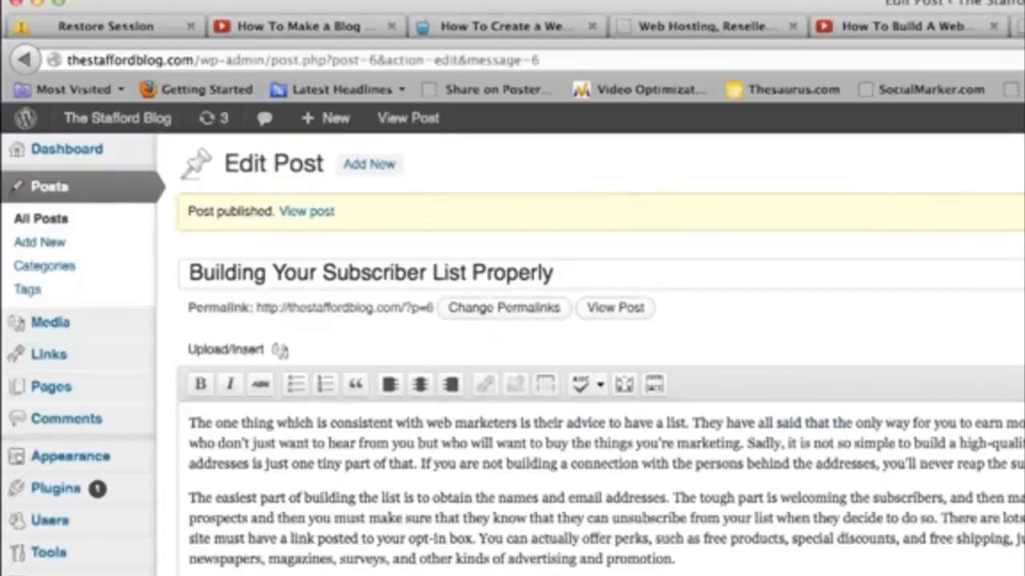
Step: Go to Settings > Permalinks in the admin sidebar
{"action": "mouse_move", "coordinate": [102, 488]}
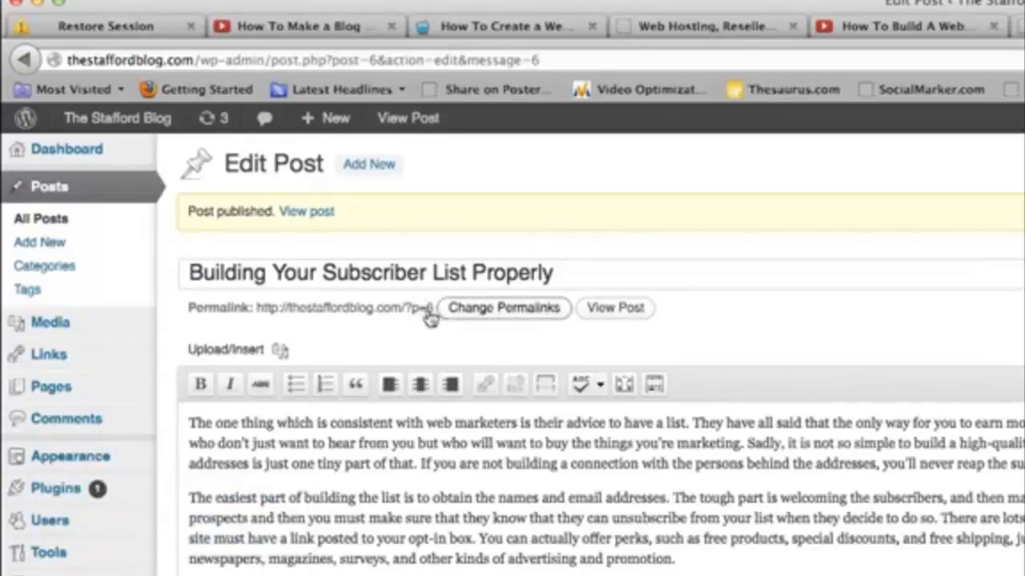
{"action": "mouse_move", "coordinate": [52, 456]}
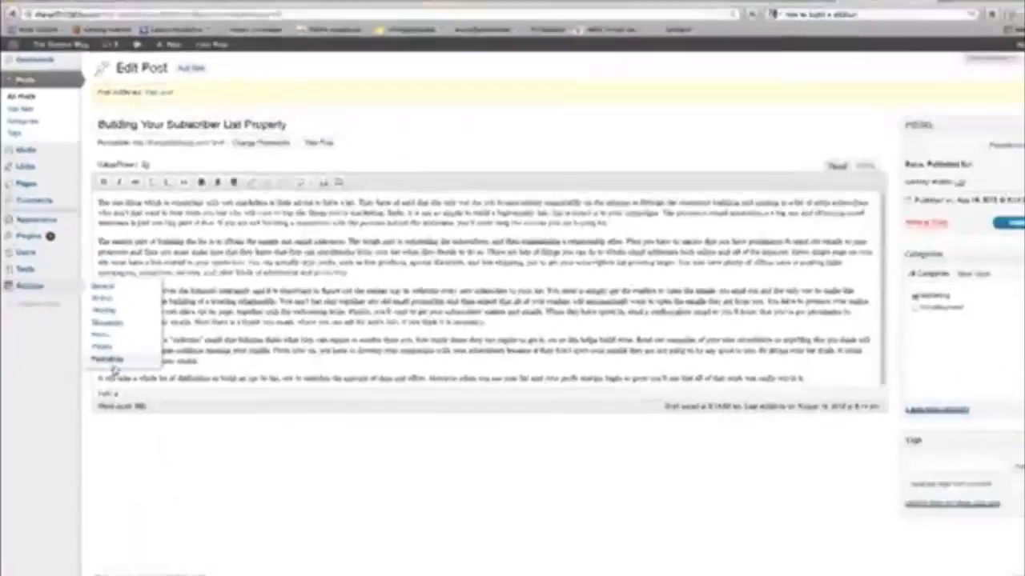
{"action": "left_click", "coordinate": [107, 349]}
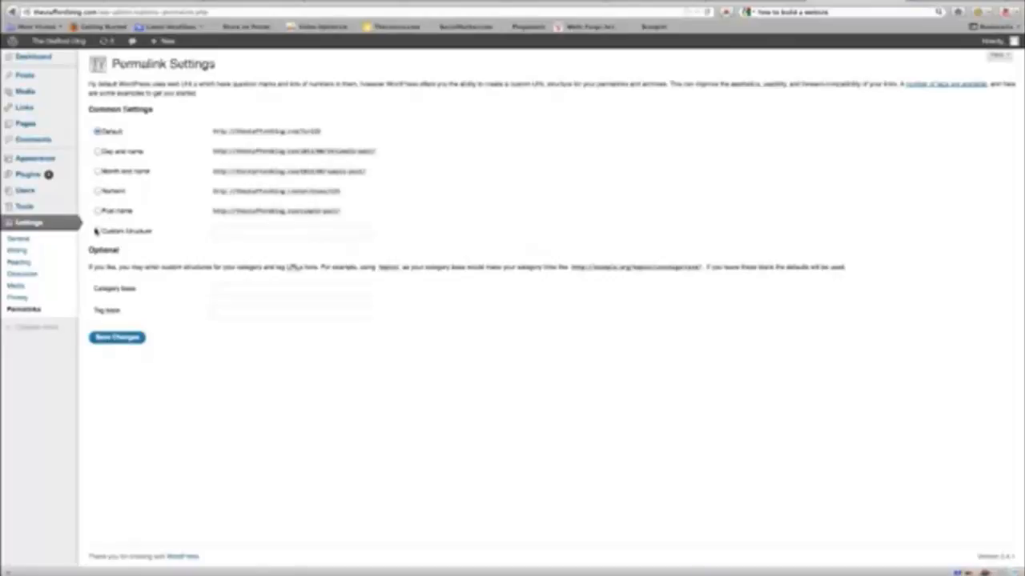
Step: Select the Post name permalink structure and save the changes
{"action": "left_click", "coordinate": [98, 211]}
{"action": "left_click", "coordinate": [119, 337]}
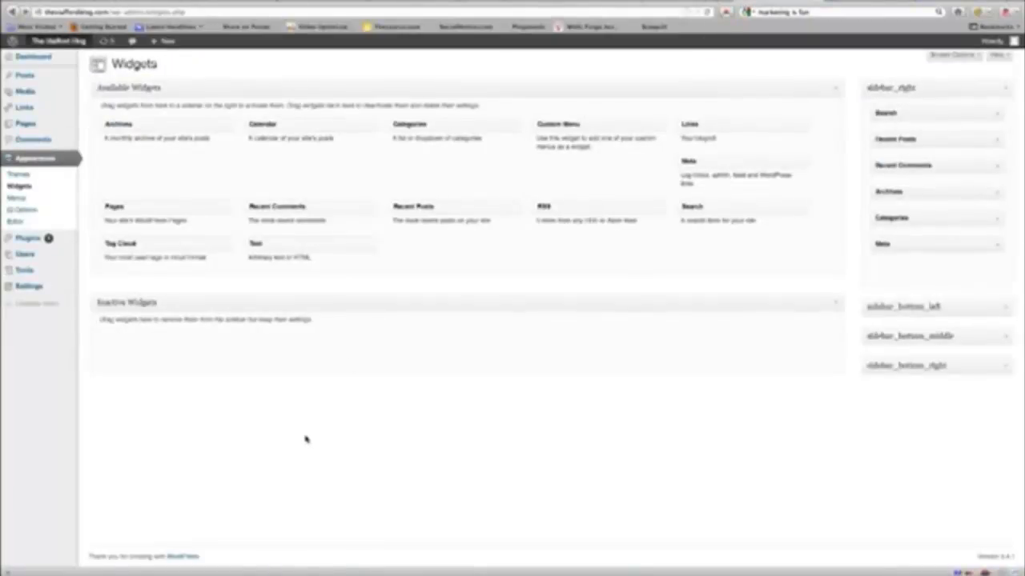
Step: Add the Calendar widget to sidebar_right below Search
{"action": "left_click", "coordinate": [17, 188]}
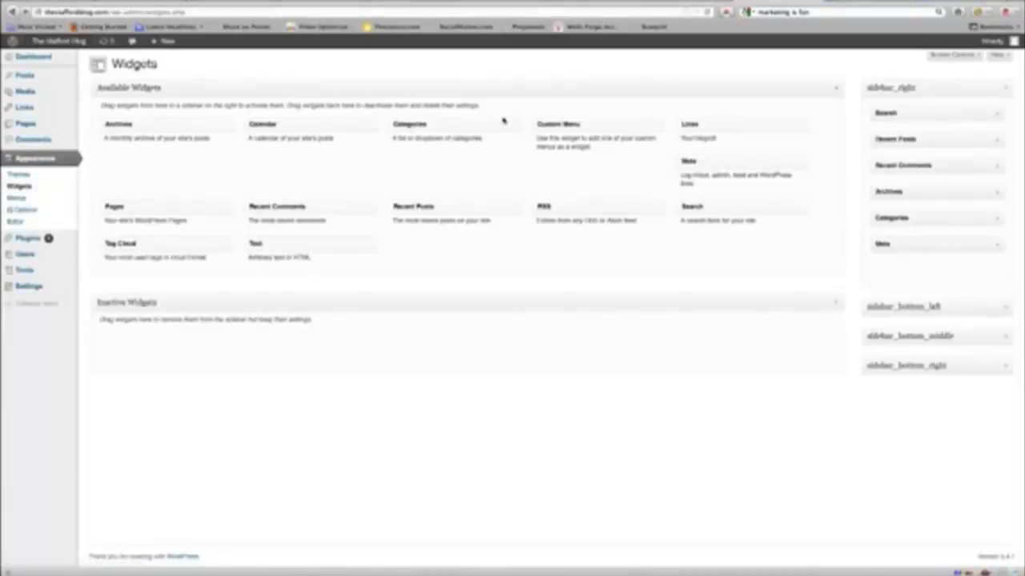
{"action": "left_click", "coordinate": [881, 2]}
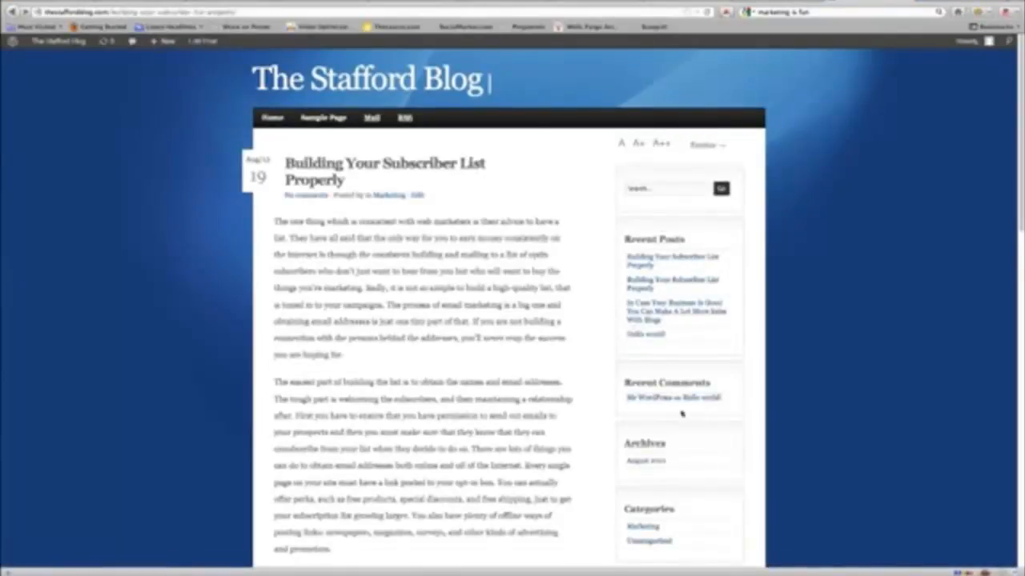
{"action": "scroll", "coordinate": [661, 416], "scroll_direction": "down", "scroll_amount": 5}
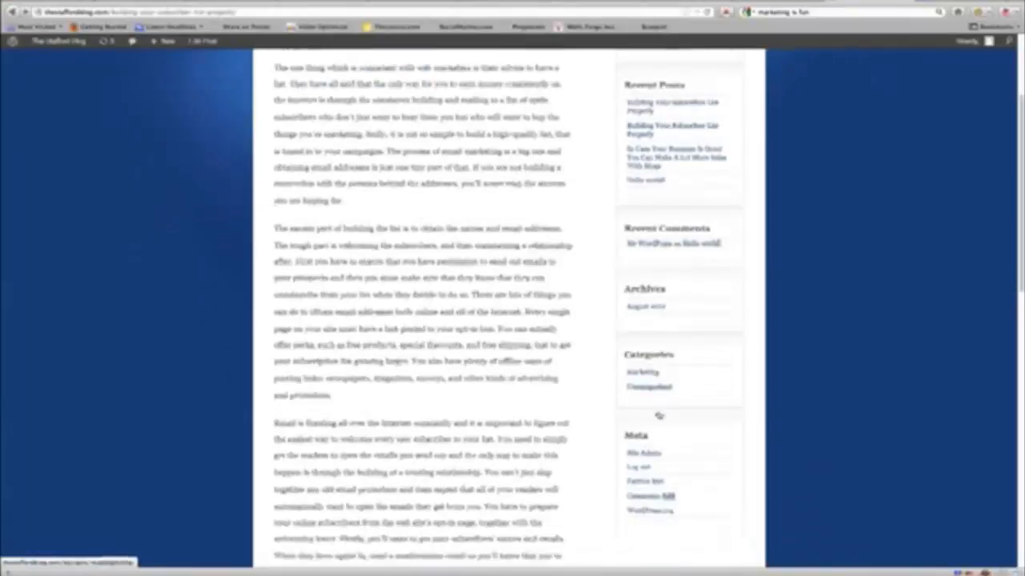
{"action": "scroll", "coordinate": [672, 336], "scroll_direction": "up", "scroll_amount": 4}
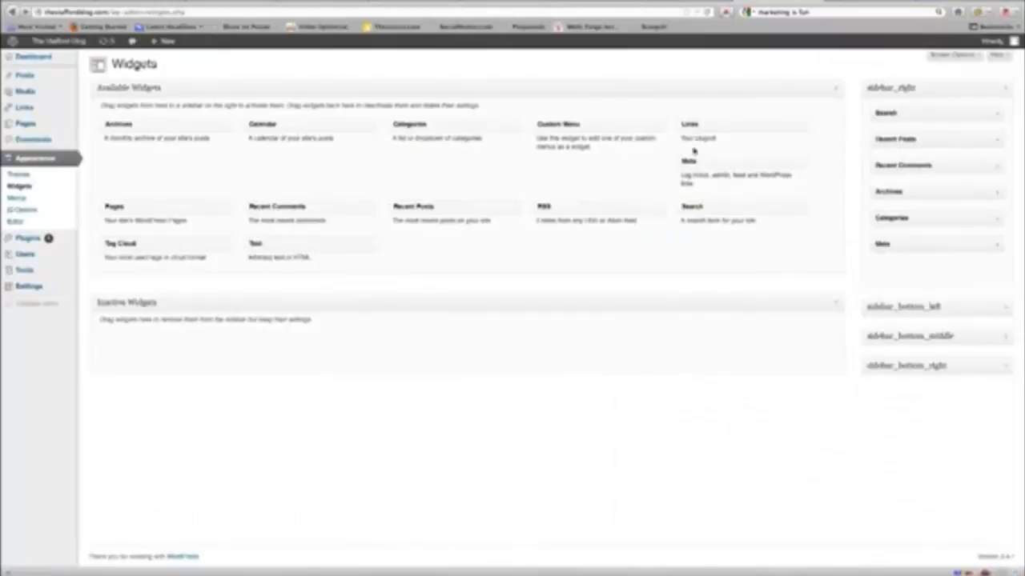
{"action": "left_click_drag", "start_coordinate": [293, 128], "coordinate": [919, 139]}
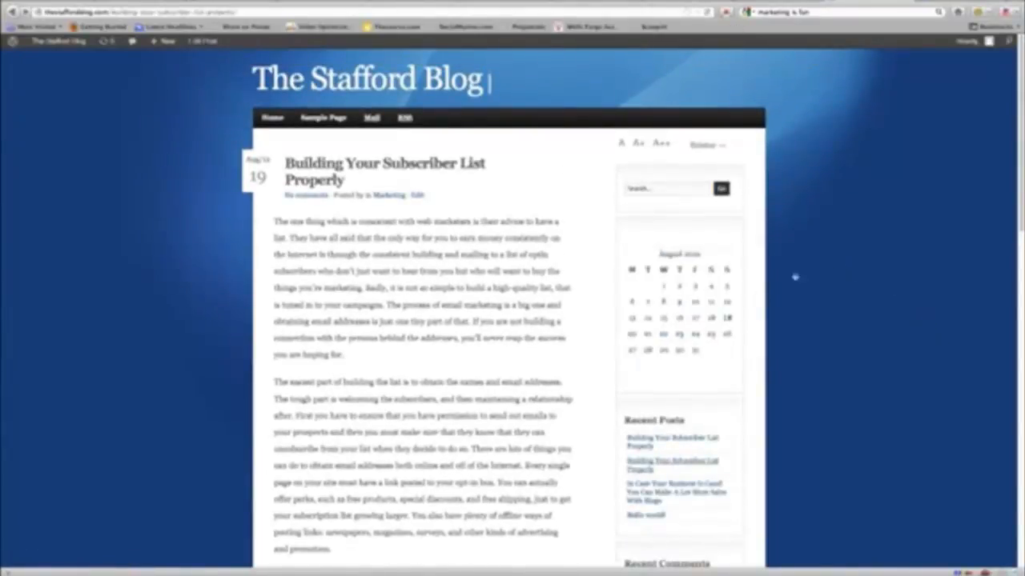
Step: Move the Meta widget from the right sidebar into Inactive Widgets
{"action": "scroll", "coordinate": [825, 264], "scroll_direction": "down", "scroll_amount": 4}
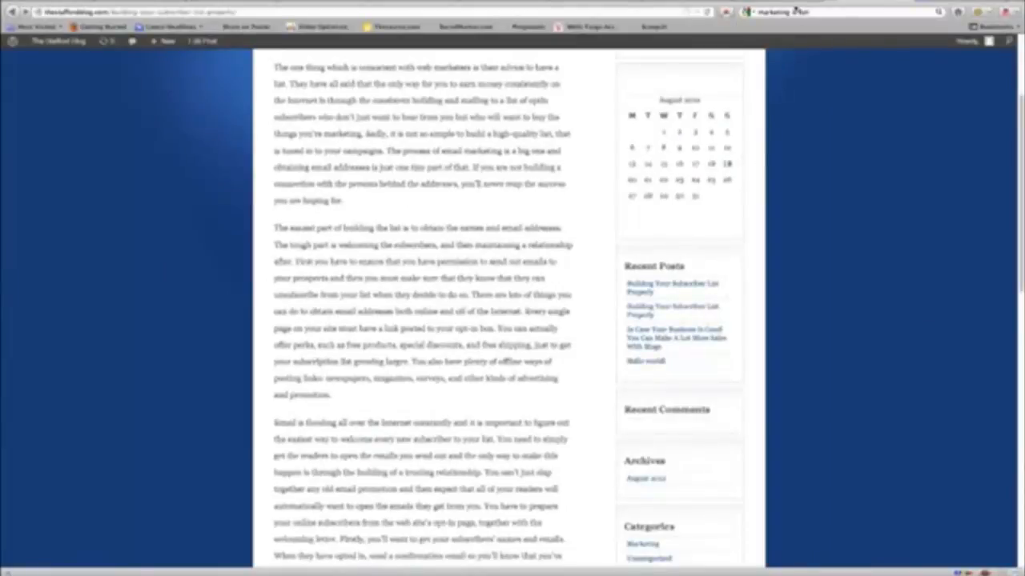
{"action": "left_click", "coordinate": [800, 11]}
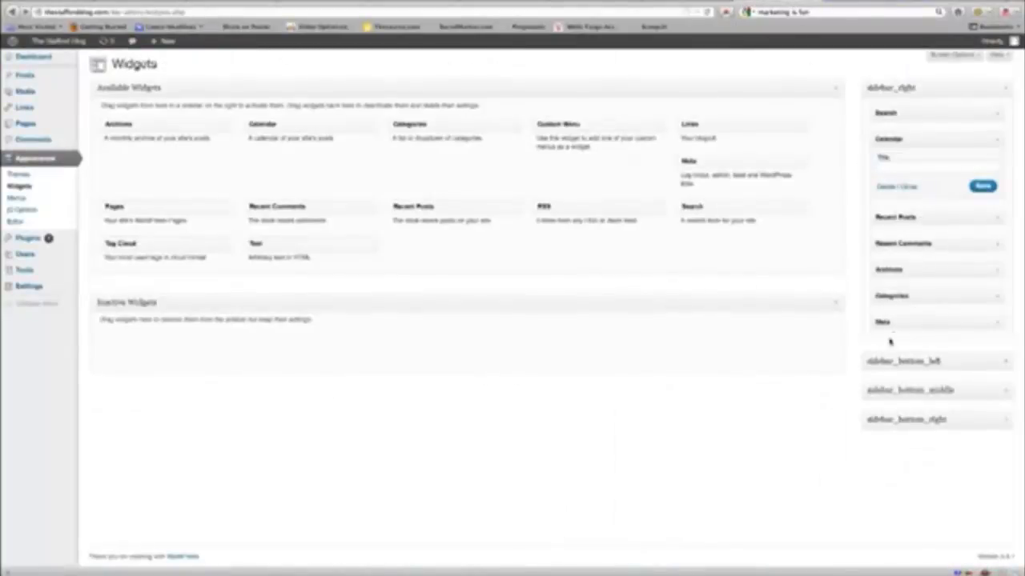
{"action": "left_click_drag", "start_coordinate": [903, 321], "coordinate": [649, 360]}
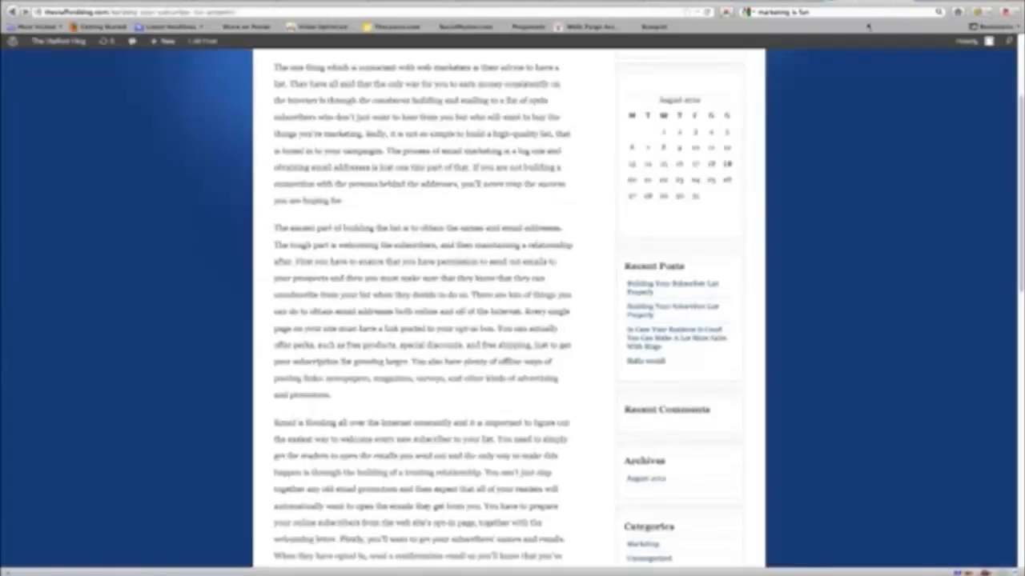
{"action": "scroll", "coordinate": [761, 124], "scroll_direction": "up", "scroll_amount": 4}
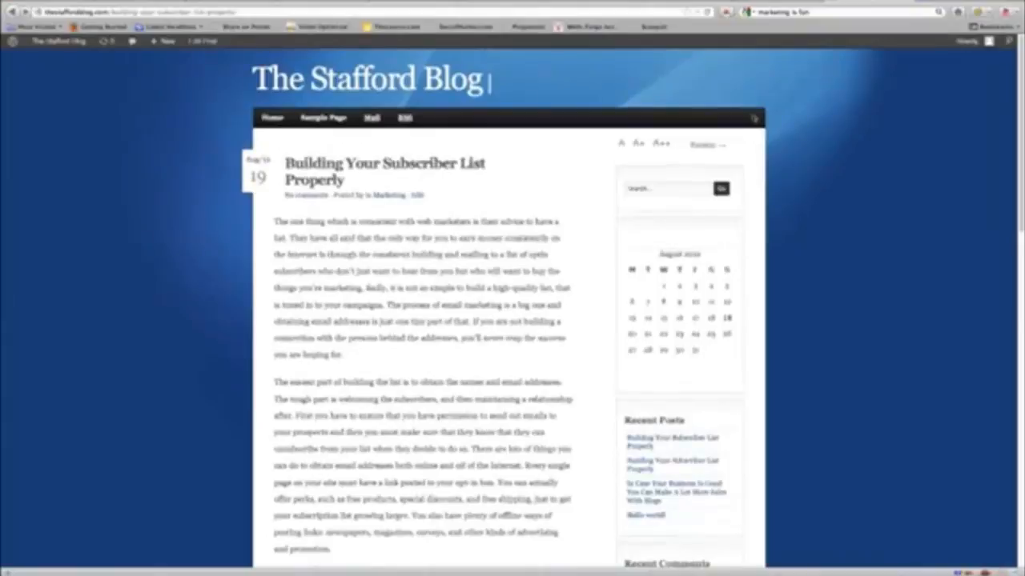
{"action": "scroll", "coordinate": [744, 160], "scroll_direction": "down", "scroll_amount": 8}
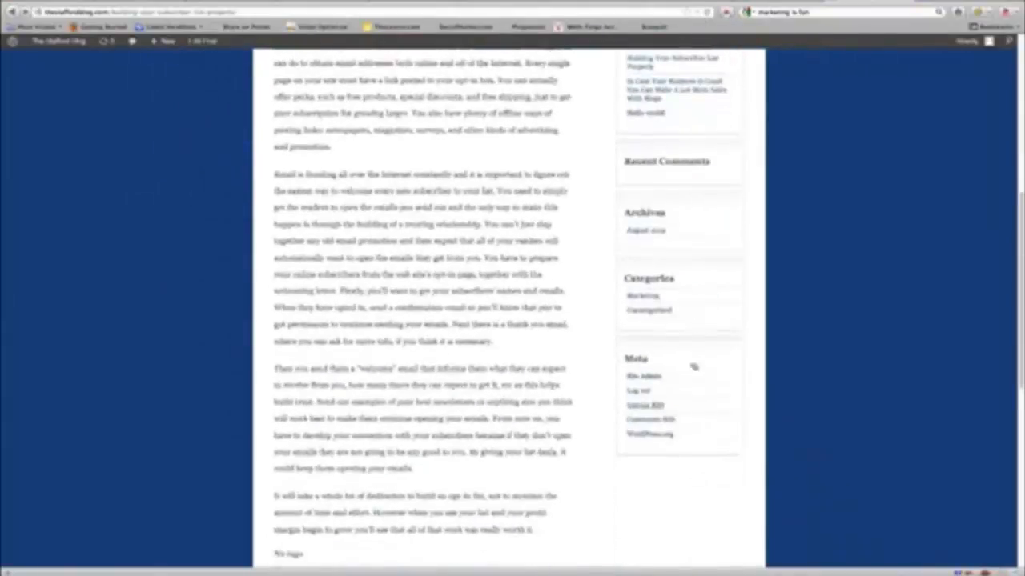
{"action": "scroll", "coordinate": [663, 393], "scroll_direction": "up", "scroll_amount": 4}
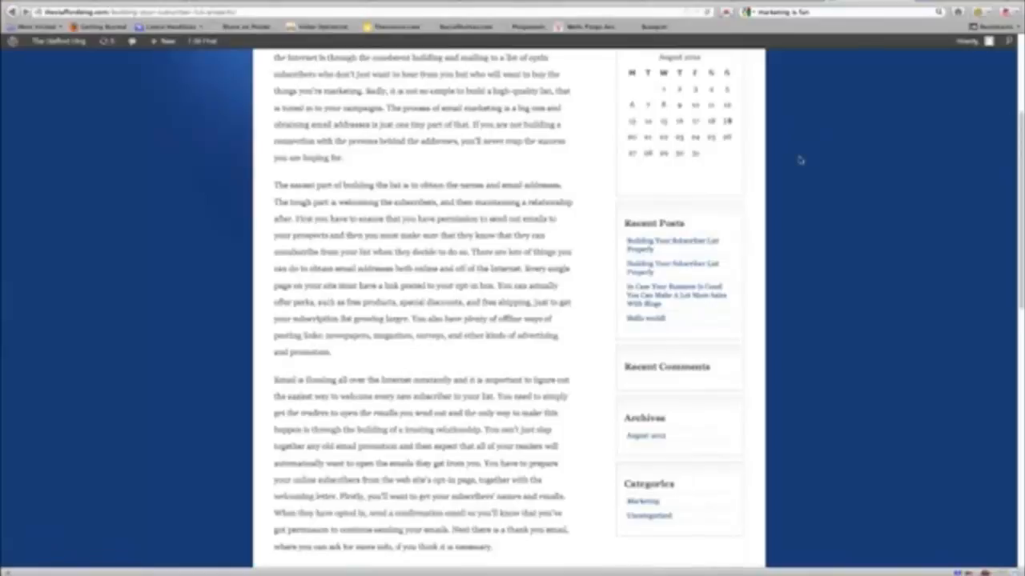
{"action": "scroll", "coordinate": [799, 160], "scroll_direction": "down", "scroll_amount": 4}
{"action": "scroll", "coordinate": [801, 161], "scroll_direction": "up", "scroll_amount": 8}
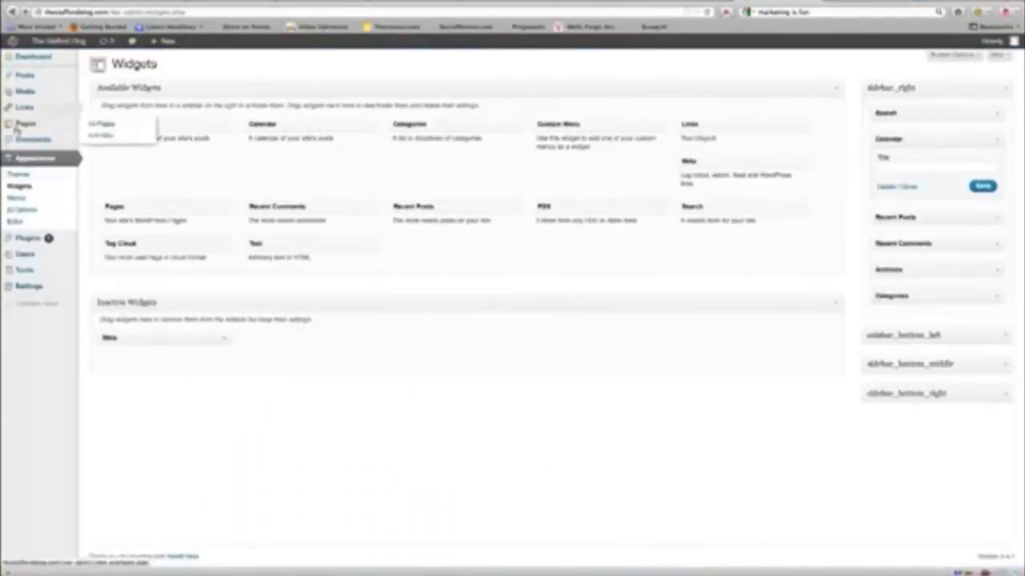
Step: Upload images.jpg and insert the SUCCESS image full size into Building Your Subscriber List Properly
{"action": "mouse_move", "coordinate": [29, 84]}
{"action": "left_click", "coordinate": [99, 78]}
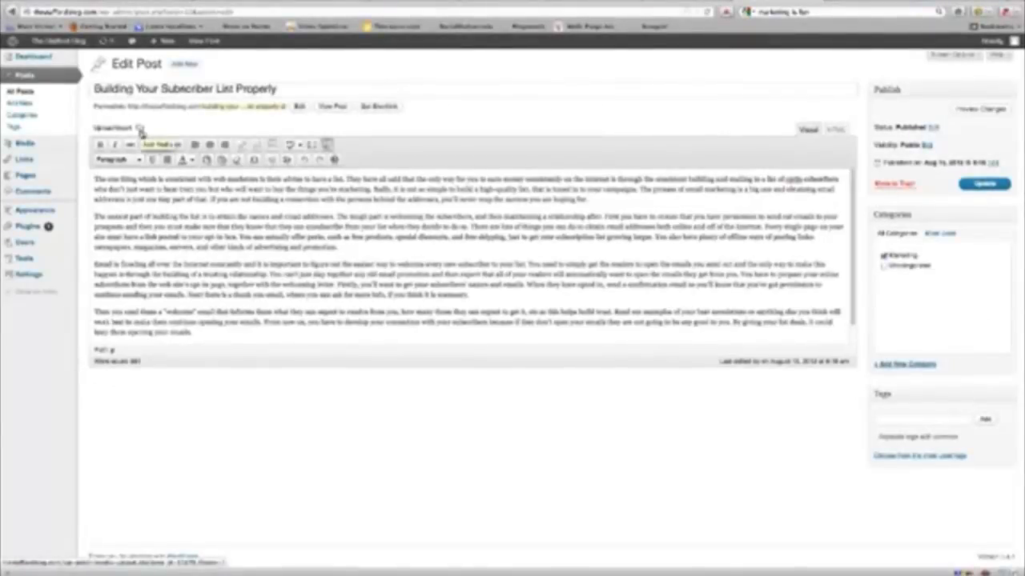
{"action": "left_click", "coordinate": [140, 131]}
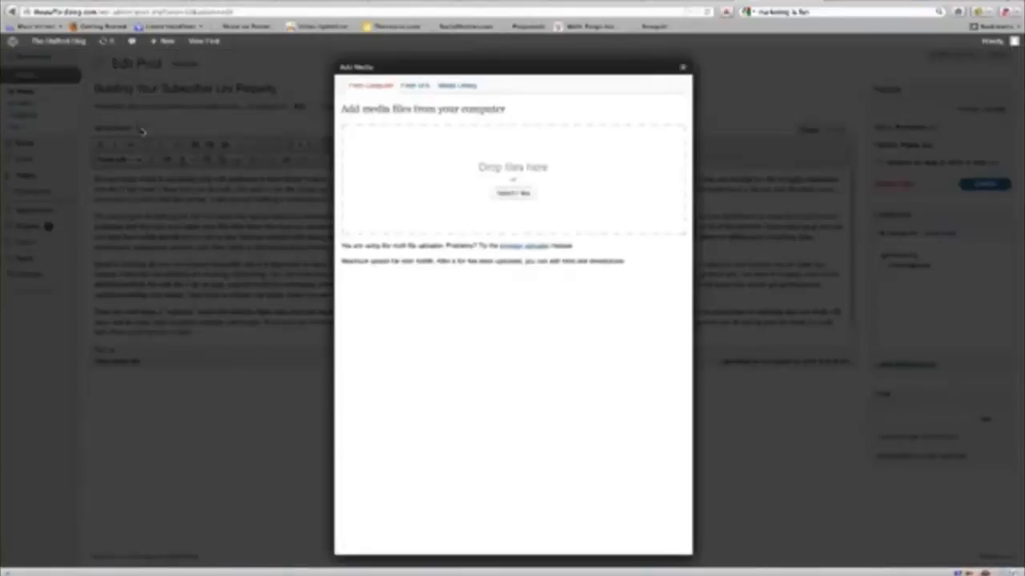
{"action": "left_click", "coordinate": [513, 193]}
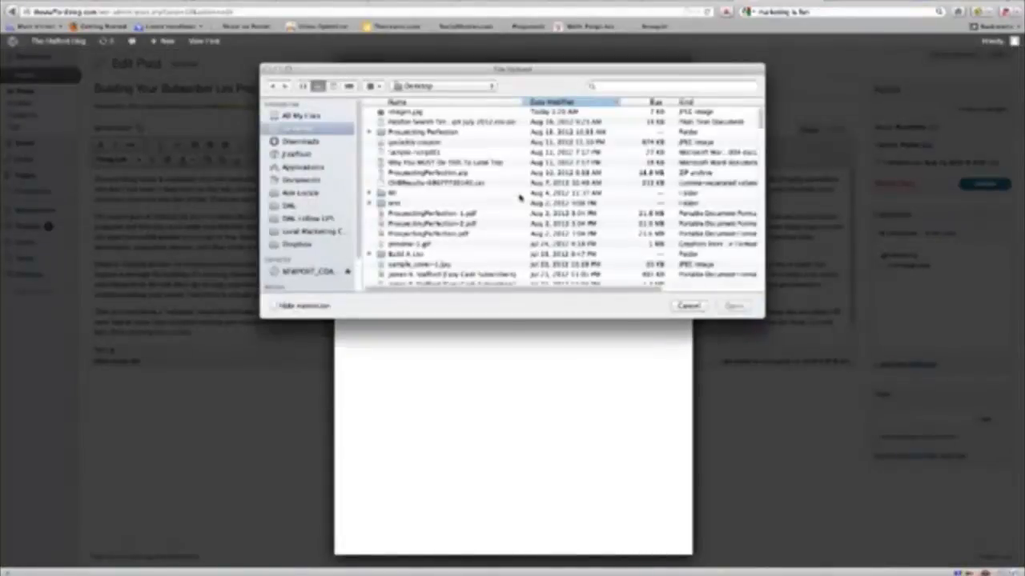
{"action": "left_click", "coordinate": [407, 114]}
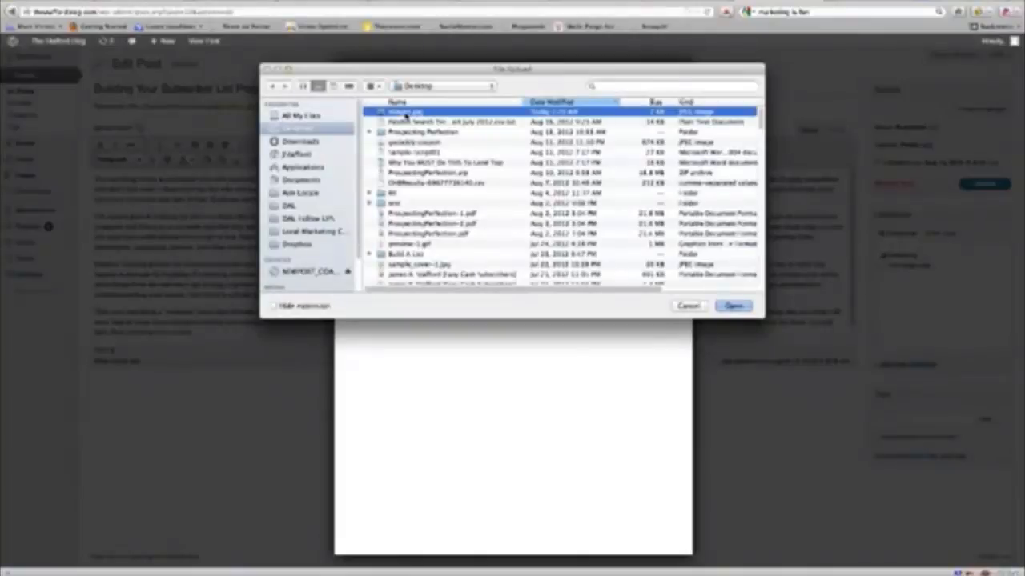
{"action": "left_click", "coordinate": [748, 310]}
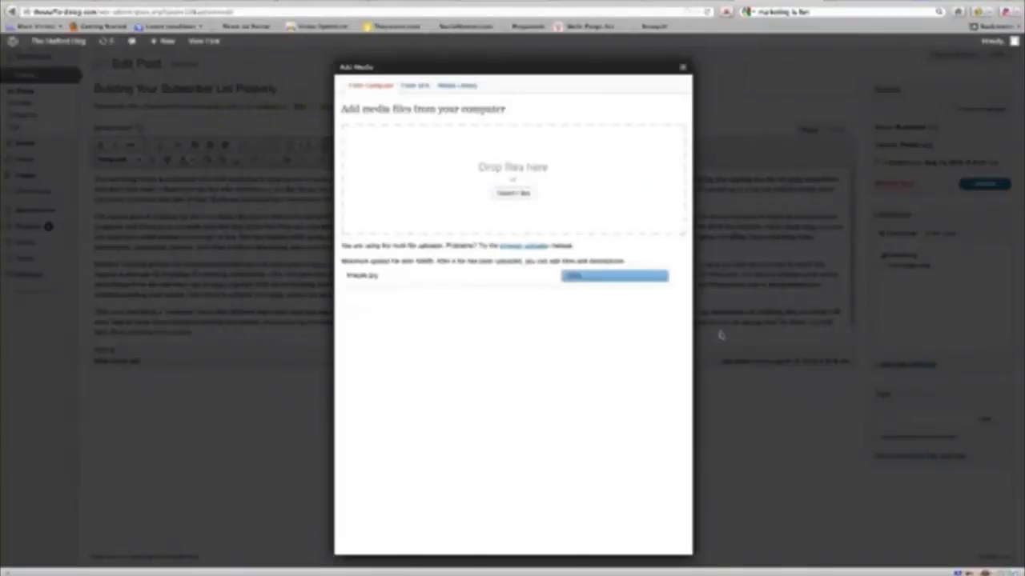
{"action": "scroll", "coordinate": [593, 405], "scroll_direction": "down", "scroll_amount": 3}
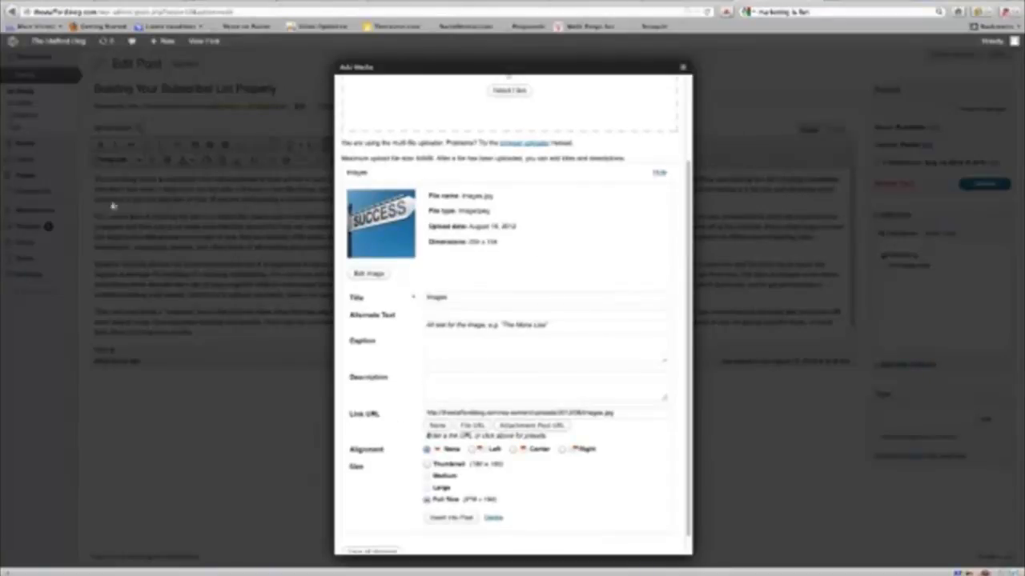
{"action": "left_click", "coordinate": [455, 519]}
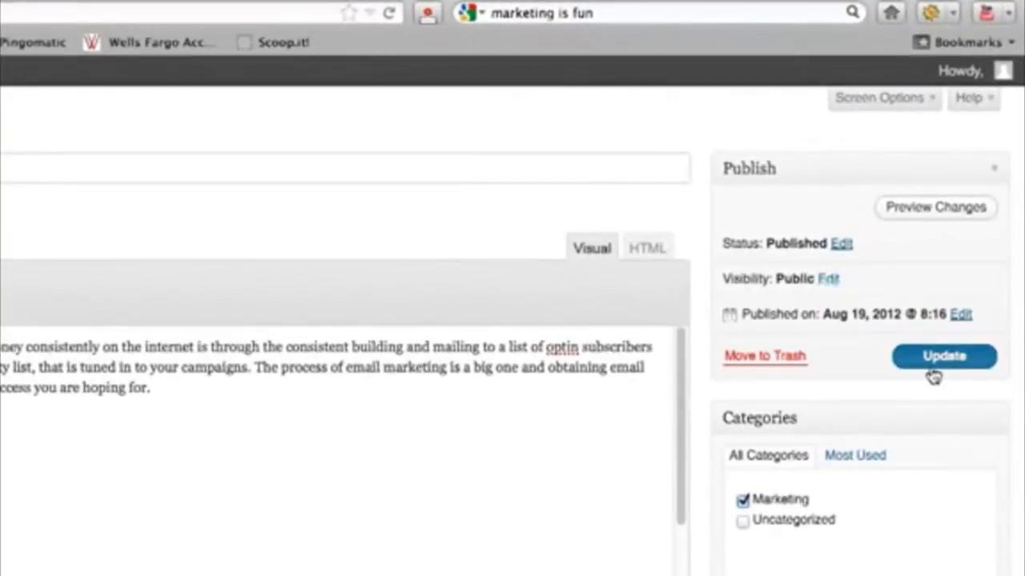
Step: Update the post and check the SUCCESS image after its opening paragraph on the blog home page
{"action": "left_click", "coordinate": [933, 370]}
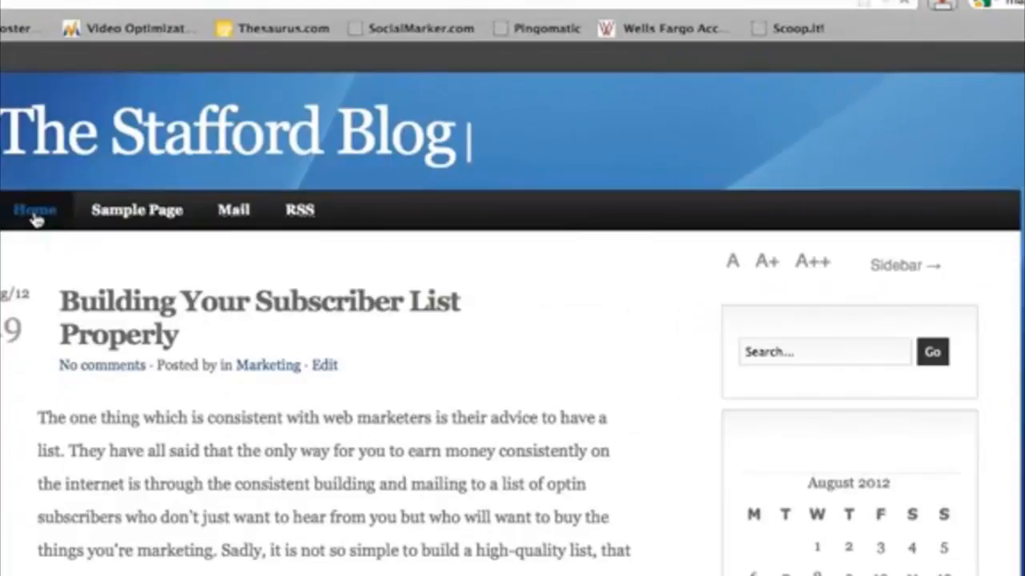
{"action": "left_click", "coordinate": [36, 216]}
{"action": "scroll", "coordinate": [513, 320], "scroll_direction": "down", "scroll_amount": 10}
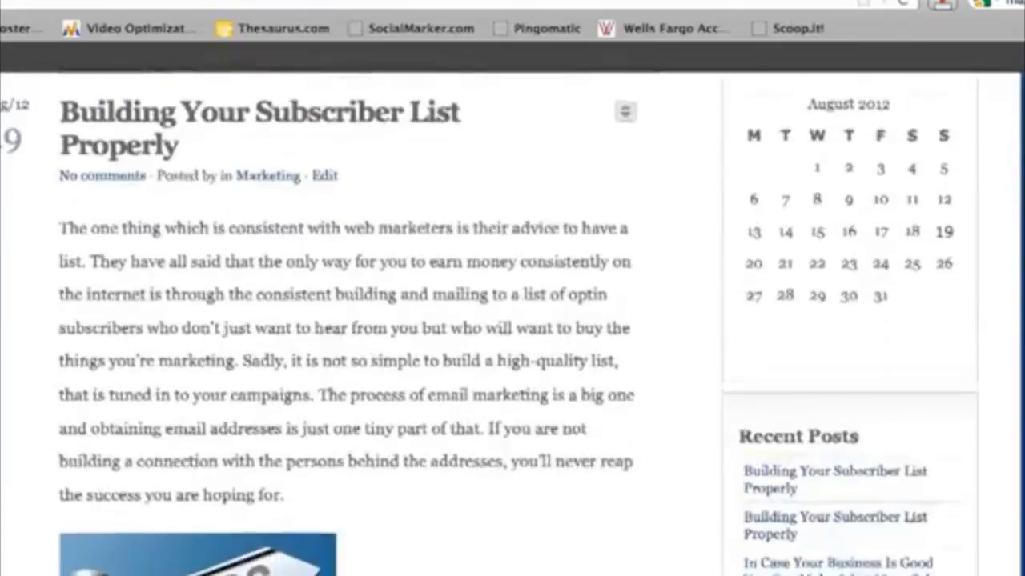
{"action": "scroll", "coordinate": [513, 320], "scroll_direction": "up", "scroll_amount": 8}
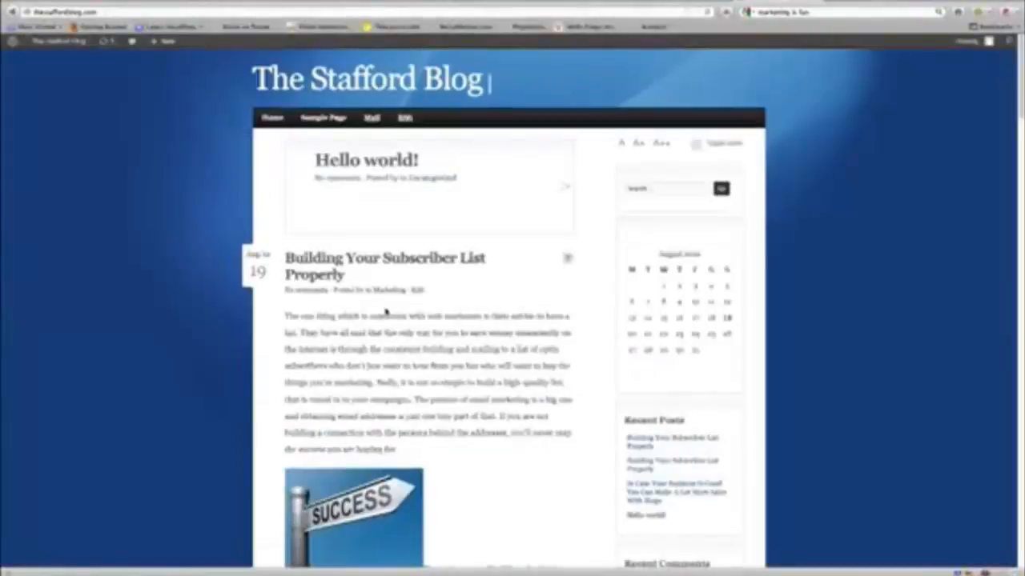
{"action": "scroll", "coordinate": [376, 311], "scroll_direction": "down", "scroll_amount": 2}
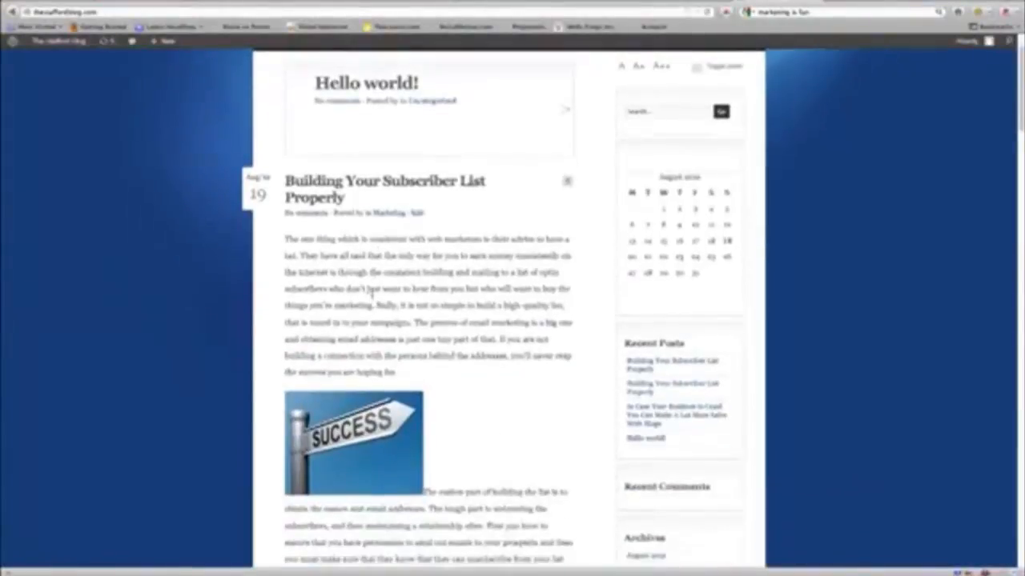